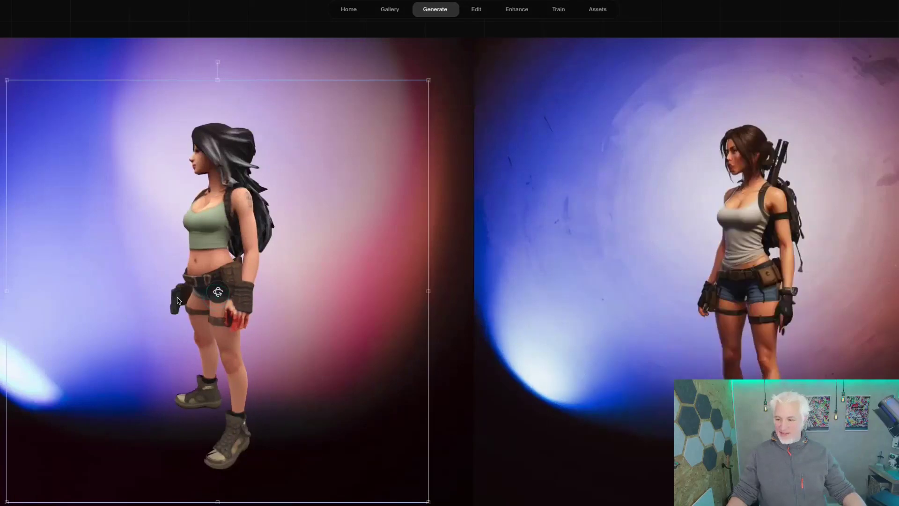
Reposition the 3D woman on the blue and pink background and rotate her to a new viewing angle
{"action": "left_click_drag", "start_coordinate": [246, 256], "coordinate": [152, 261]}
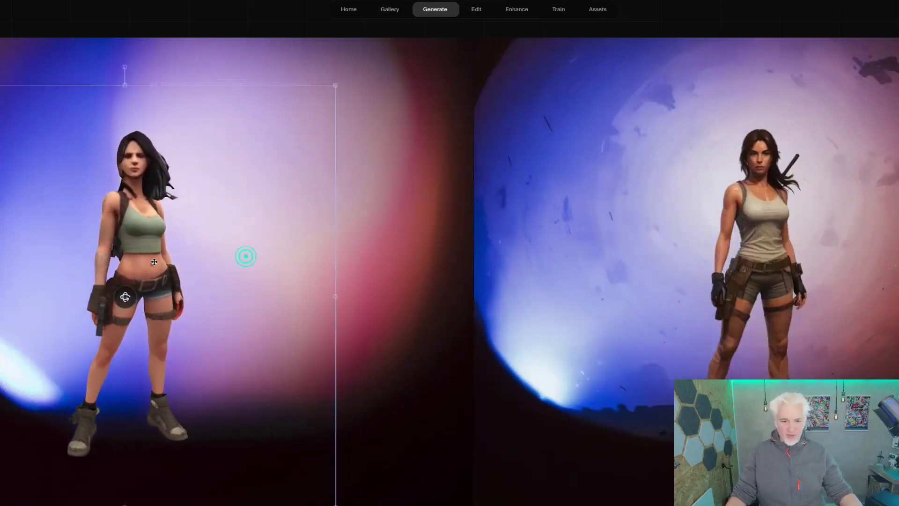
{"action": "left_click_drag", "start_coordinate": [125, 297], "coordinate": [183, 292]}
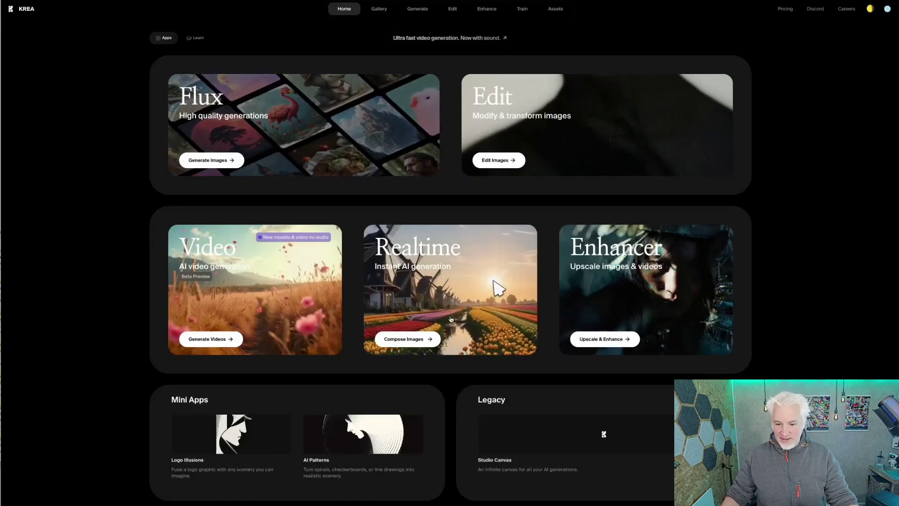
Open Realtime image generation, draw a cyan circle on the forest canvas and move it between the trees
{"action": "left_click", "coordinate": [415, 338]}
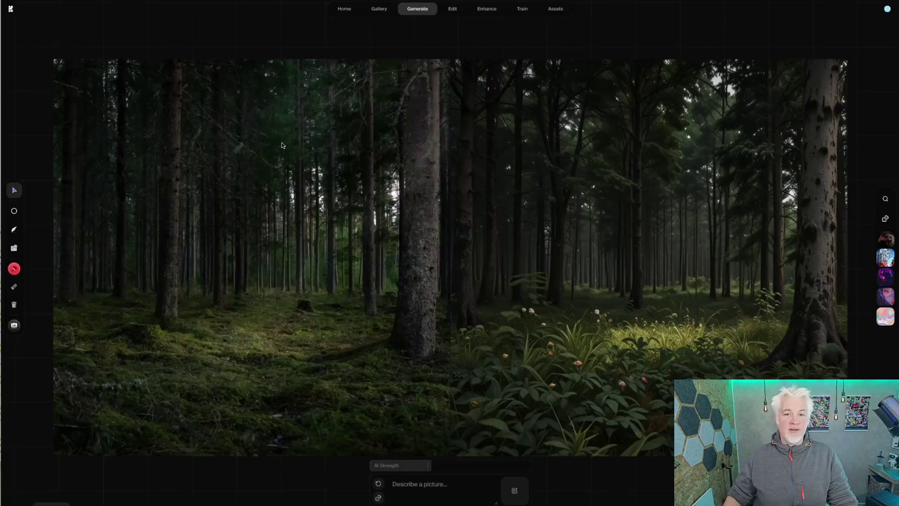
{"action": "left_click", "coordinate": [15, 213]}
{"action": "left_click", "coordinate": [51, 210]}
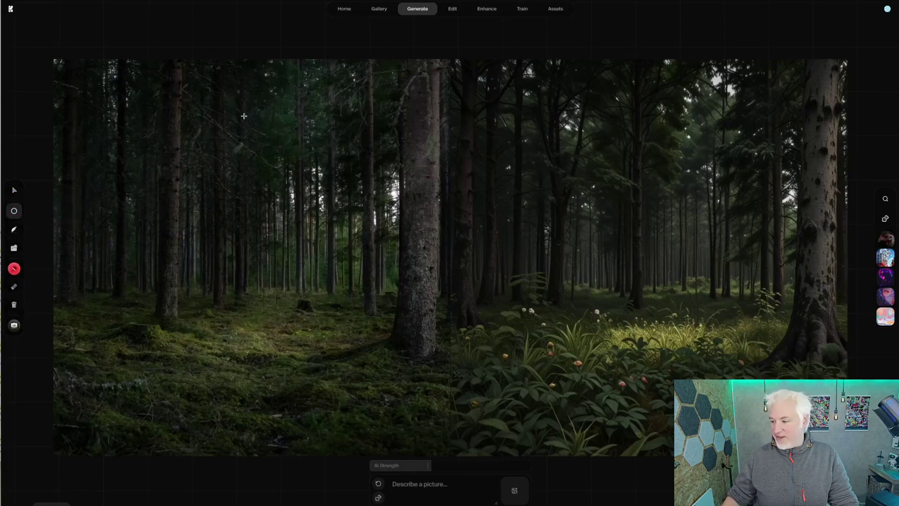
{"action": "left_click_drag", "start_coordinate": [192, 148], "coordinate": [283, 239]}
{"action": "left_click_drag", "start_coordinate": [244, 204], "coordinate": [294, 175]}
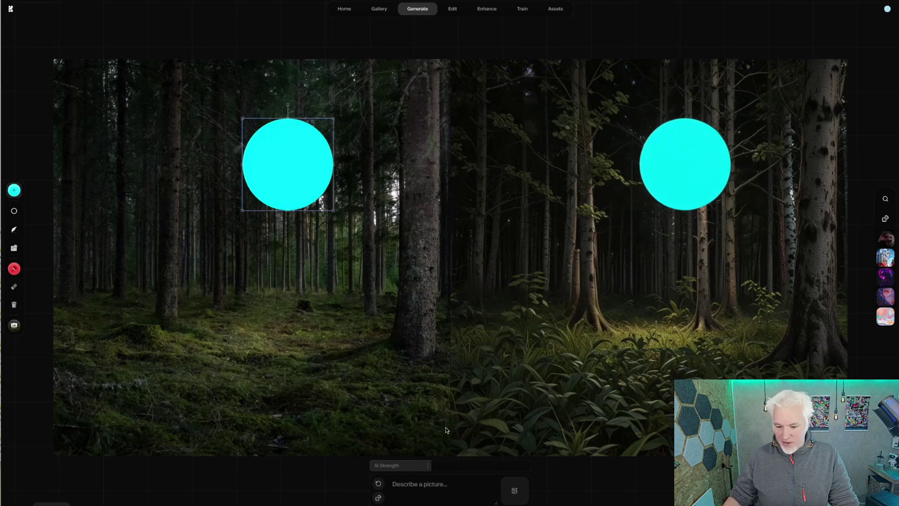
Reposition the cyan circles on the forest canvas to vary the layout of the generated blue bugs
{"action": "left_click_drag", "start_coordinate": [333, 195], "coordinate": [270, 201]}
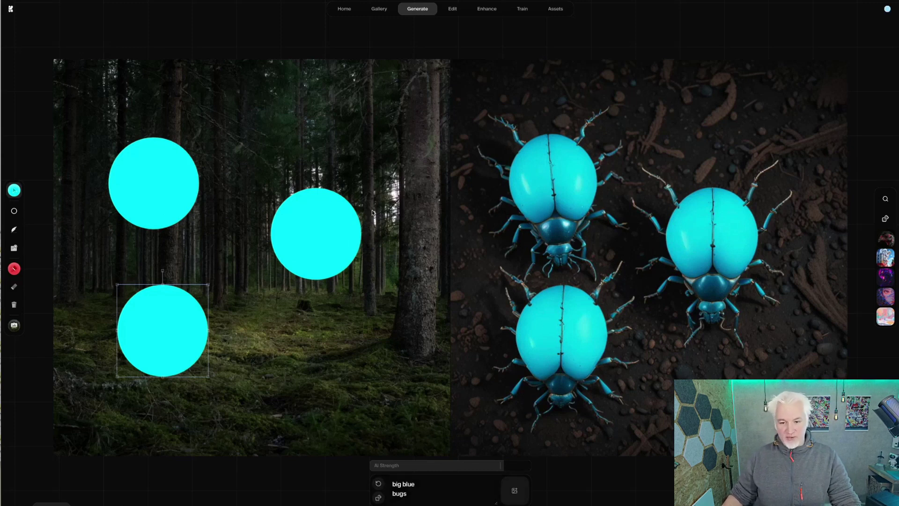
{"action": "left_click_drag", "start_coordinate": [325, 235], "coordinate": [294, 255]}
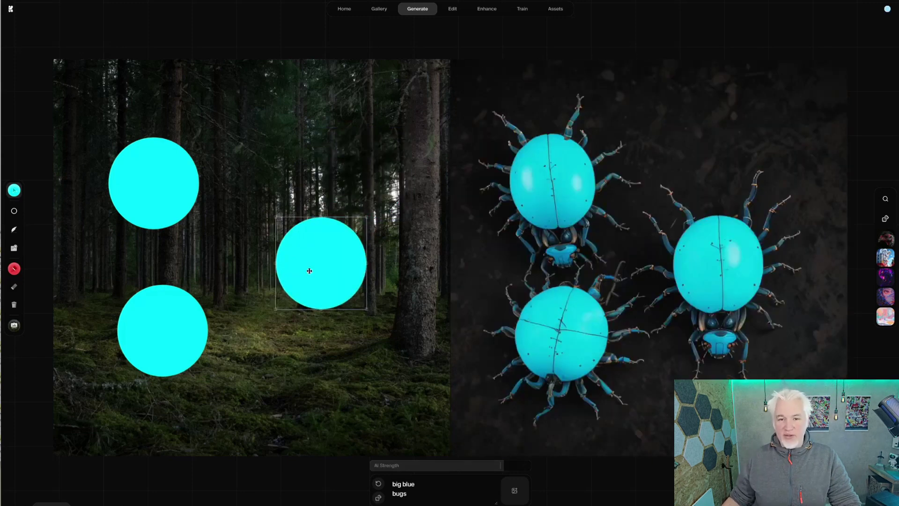
{"action": "left_click_drag", "start_coordinate": [310, 270], "coordinate": [312, 249]}
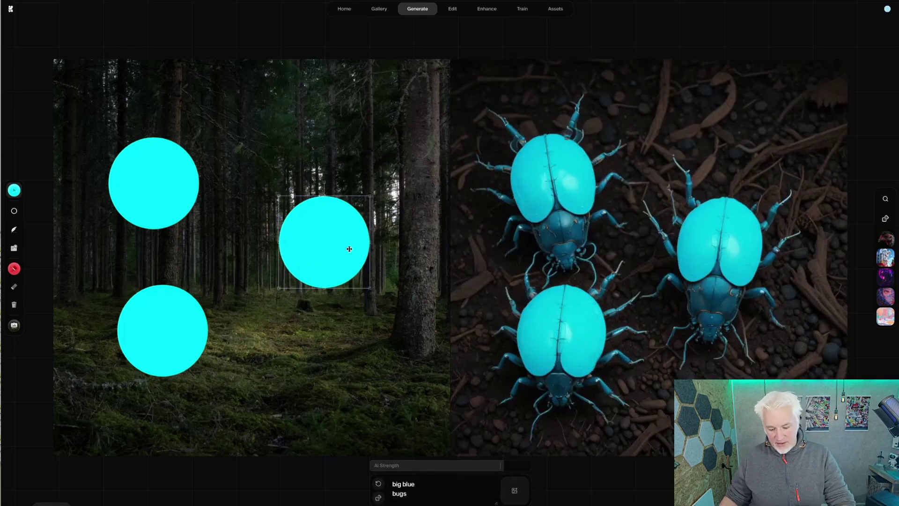
Delete all three cyan circles from the forest canvas
{"action": "key", "text": "Delete"}
{"action": "left_click", "coordinate": [181, 187]}
{"action": "key", "text": "Delete"}
{"action": "left_click", "coordinate": [172, 305]}
{"action": "key", "text": "Delete"}
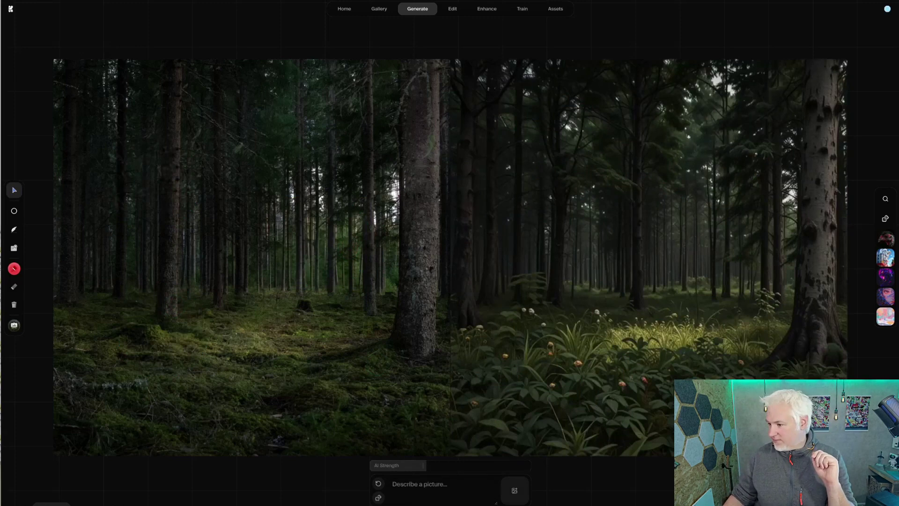
Place the red high-heel picture on the forest canvas and remove its white background
{"action": "left_click_drag", "start_coordinate": [823, 192], "coordinate": [296, 232]}
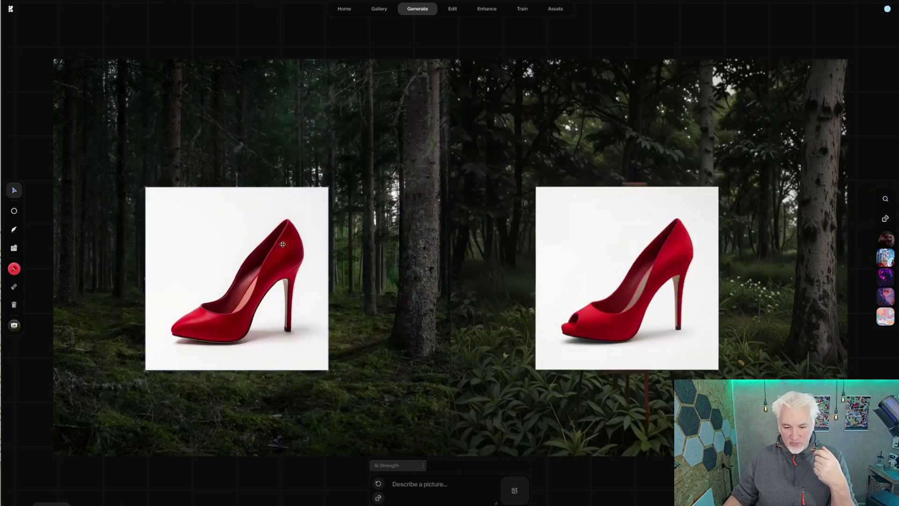
{"action": "right_click", "coordinate": [222, 251]}
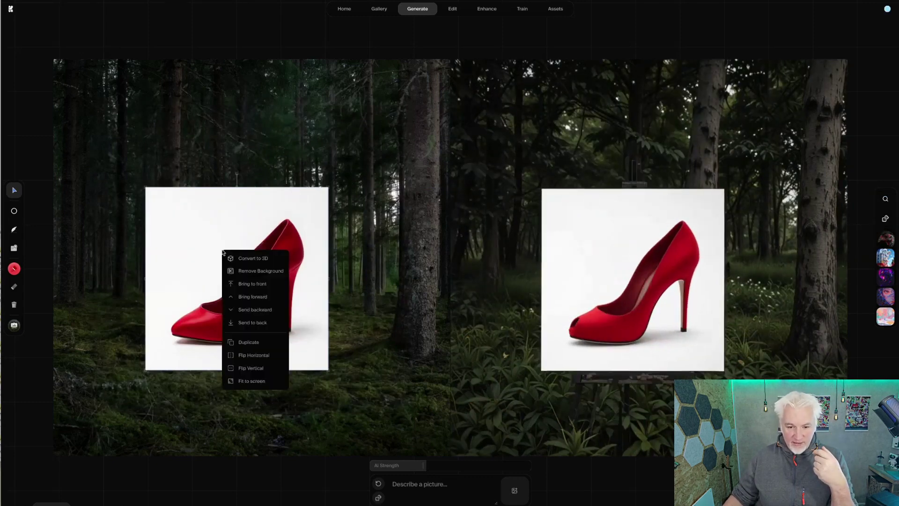
{"action": "left_click", "coordinate": [270, 271]}
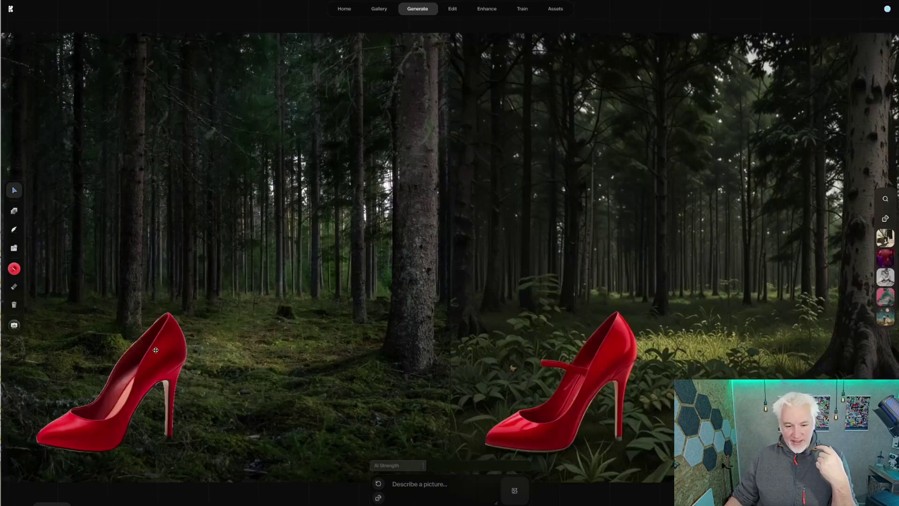
Move the cut-out red shoe to the middle of the forest canvas and convert it to 3D
{"action": "left_click_drag", "start_coordinate": [149, 352], "coordinate": [262, 256]}
{"action": "right_click", "coordinate": [276, 247]}
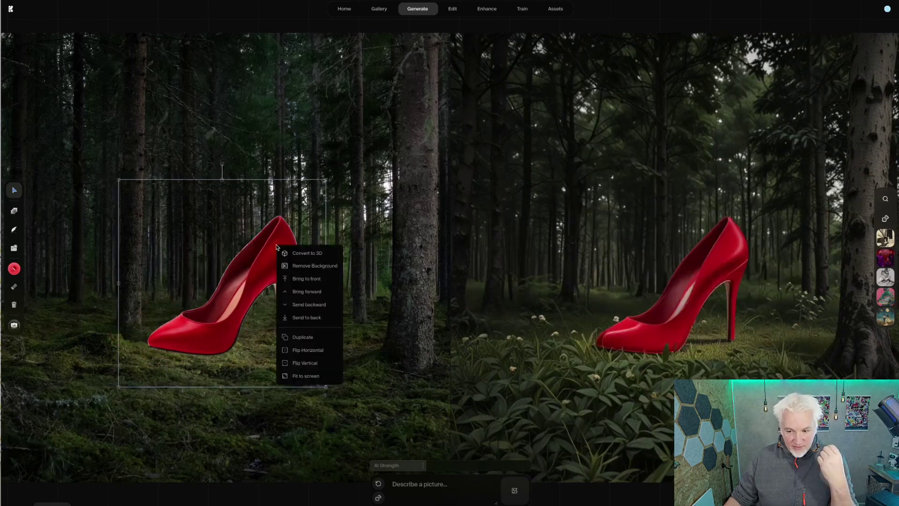
{"action": "left_click", "coordinate": [302, 254]}
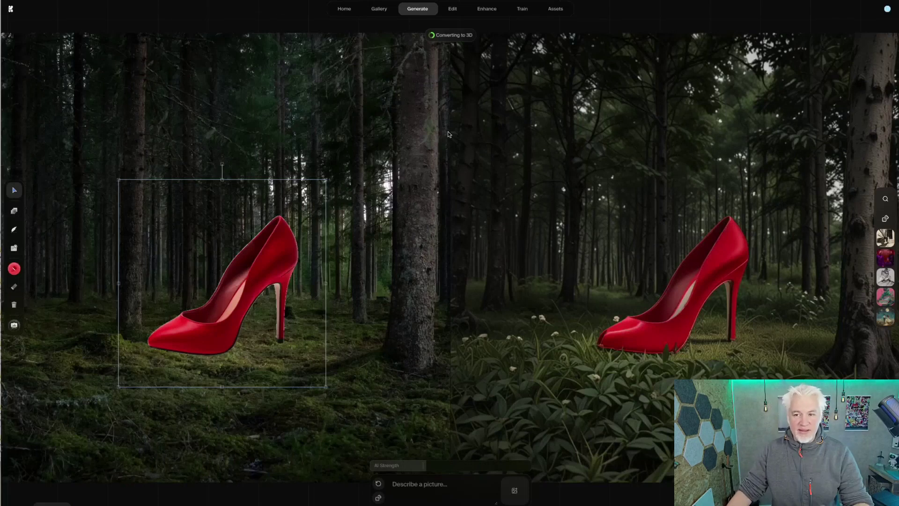
Move the 3D shoe off the original picture, then rotate and reposition it on the forest canvas
{"action": "left_click_drag", "start_coordinate": [268, 246], "coordinate": [235, 97]}
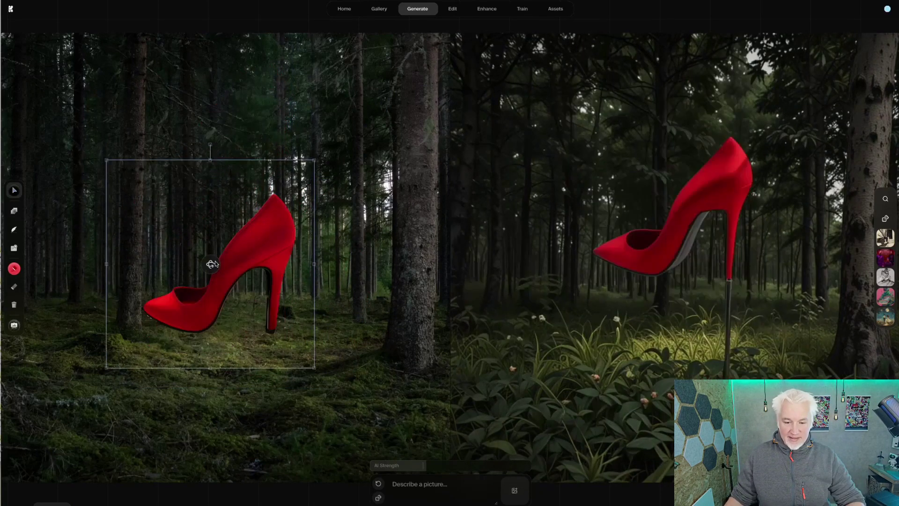
{"action": "left_click_drag", "start_coordinate": [210, 263], "coordinate": [243, 280]}
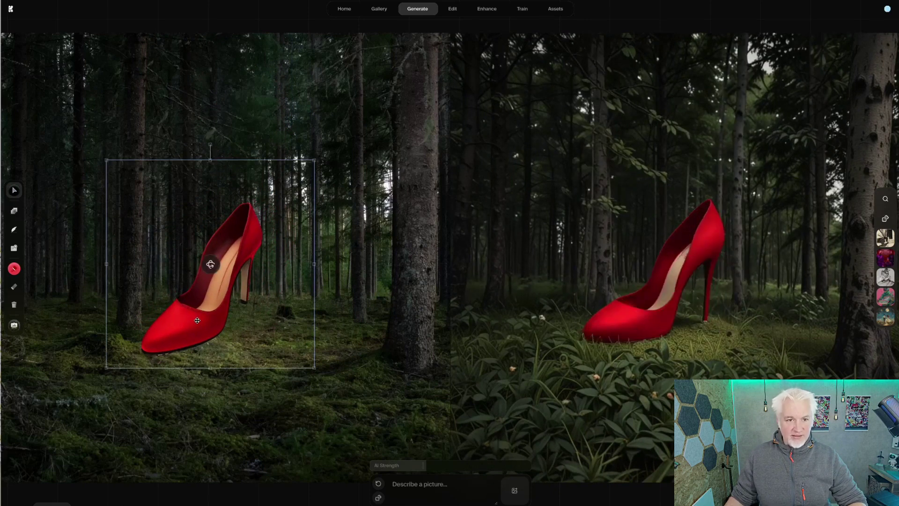
{"action": "left_click_drag", "start_coordinate": [197, 320], "coordinate": [216, 337]}
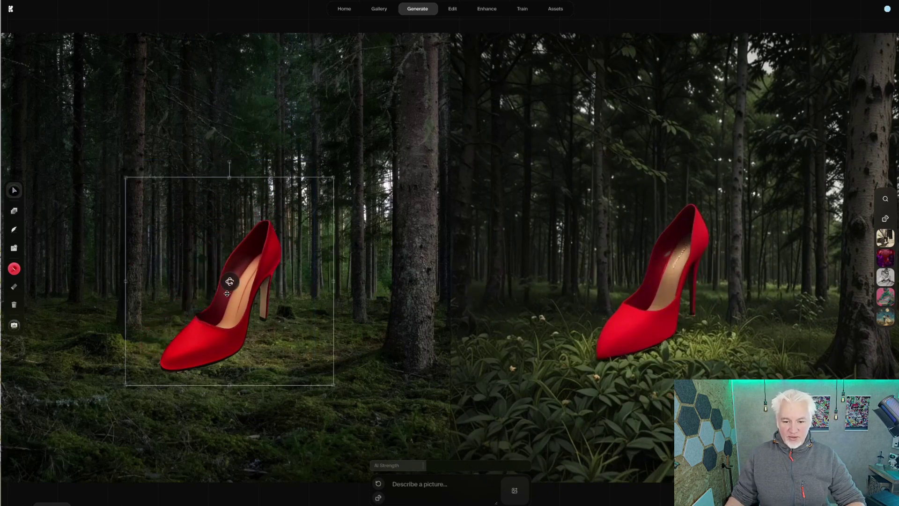
{"action": "left_click_drag", "start_coordinate": [229, 282], "coordinate": [305, 291]}
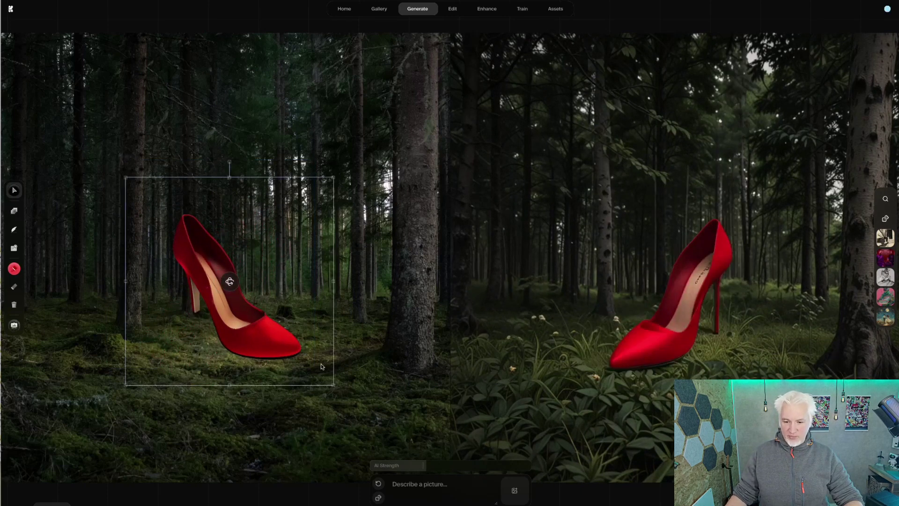
Scale the 3D shoe down, then rotate and move it on the forest floor to try different views
{"action": "left_click_drag", "start_coordinate": [335, 385], "coordinate": [280, 358]}
{"action": "left_click_drag", "start_coordinate": [247, 305], "coordinate": [285, 350]}
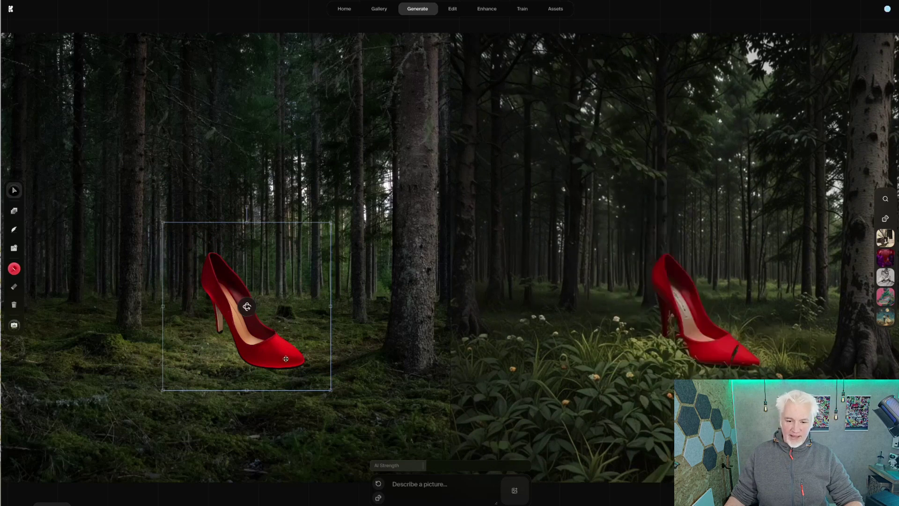
{"action": "left_click_drag", "start_coordinate": [246, 305], "coordinate": [173, 301]}
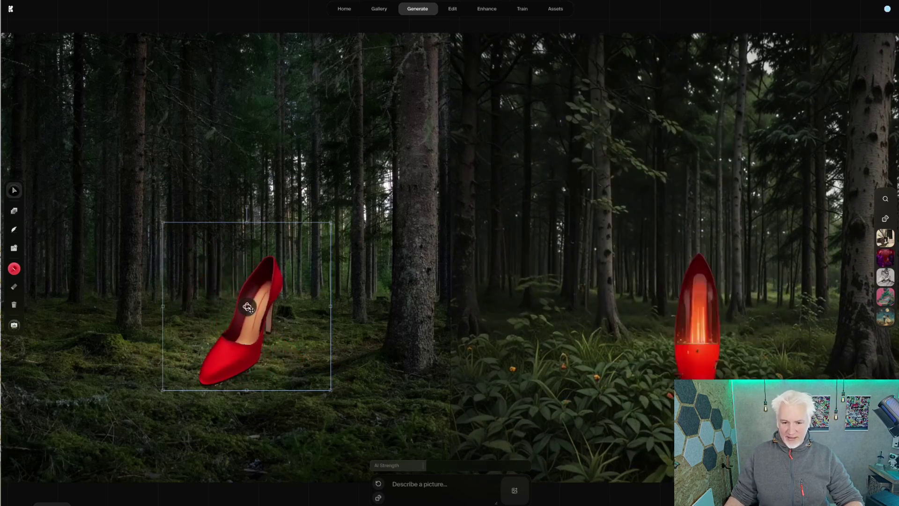
{"action": "left_click_drag", "start_coordinate": [249, 307], "coordinate": [232, 308]}
{"action": "left_click_drag", "start_coordinate": [236, 348], "coordinate": [293, 365]}
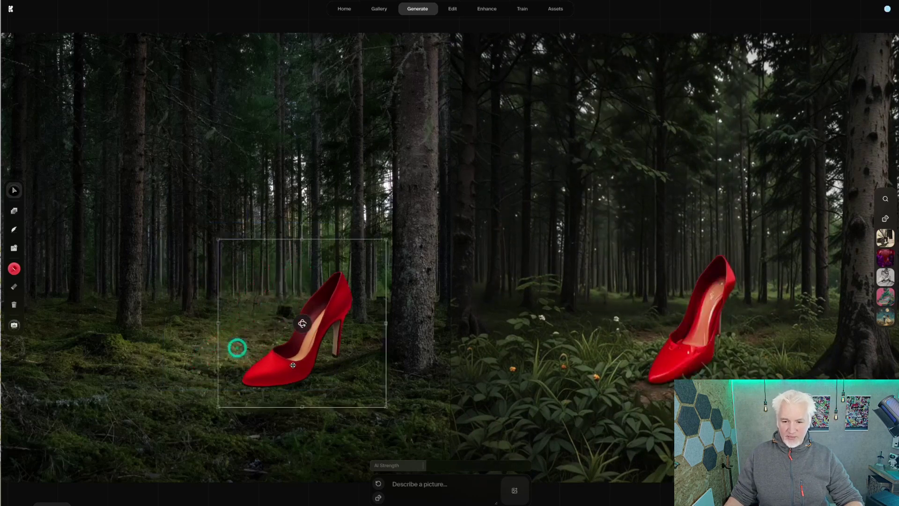
{"action": "left_click_drag", "start_coordinate": [302, 323], "coordinate": [582, 331]}
{"action": "left_click_drag", "start_coordinate": [373, 351], "coordinate": [302, 347]}
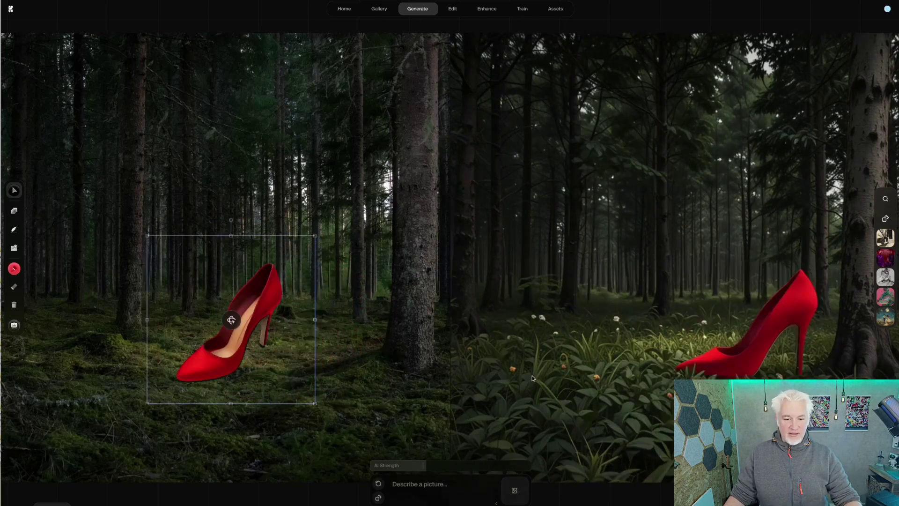
Replace the forest background with the grey snowy texture from the Abstract textures
{"action": "left_click", "coordinate": [14, 325]}
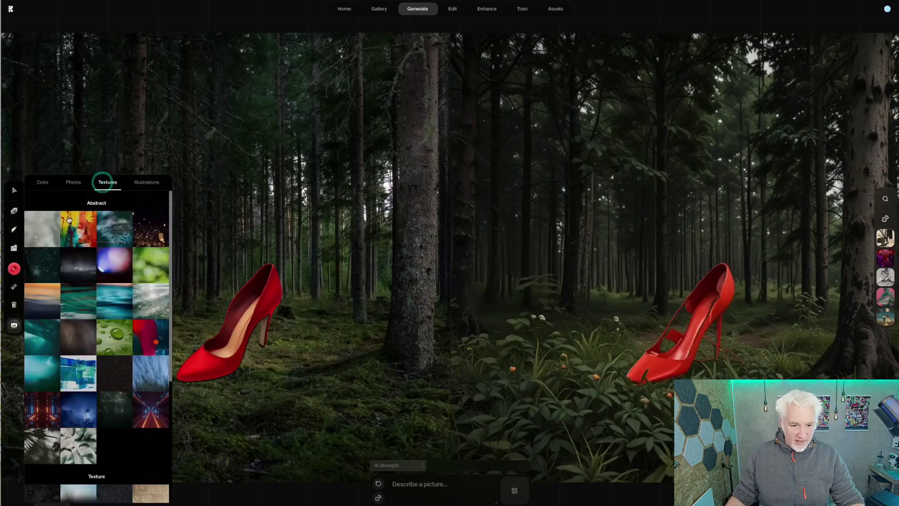
{"action": "left_click", "coordinate": [43, 232]}
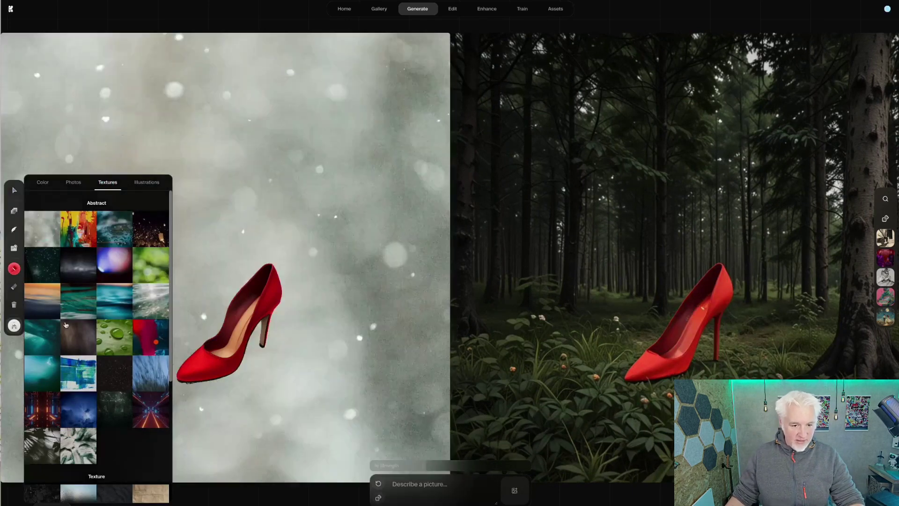
{"action": "left_click", "coordinate": [333, 218]}
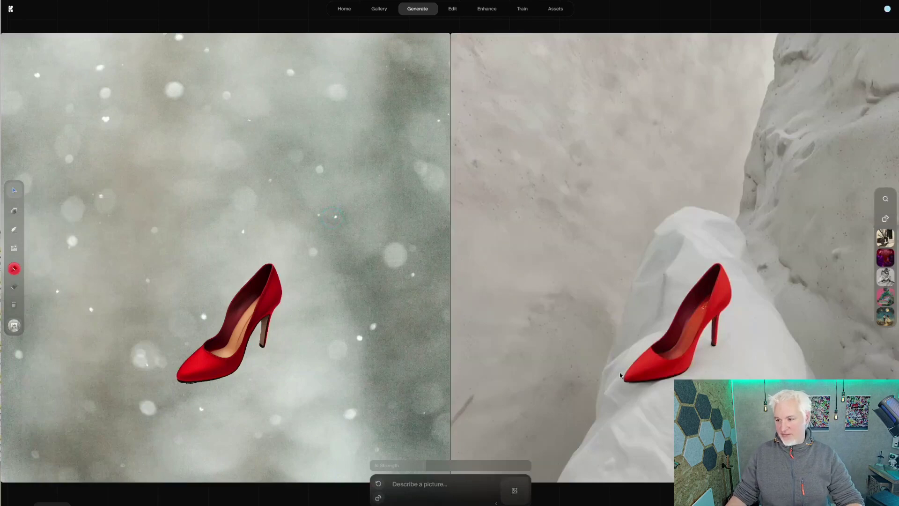
Enter the prompt "high-heel in photo studio"
{"action": "left_click", "coordinate": [436, 481]}
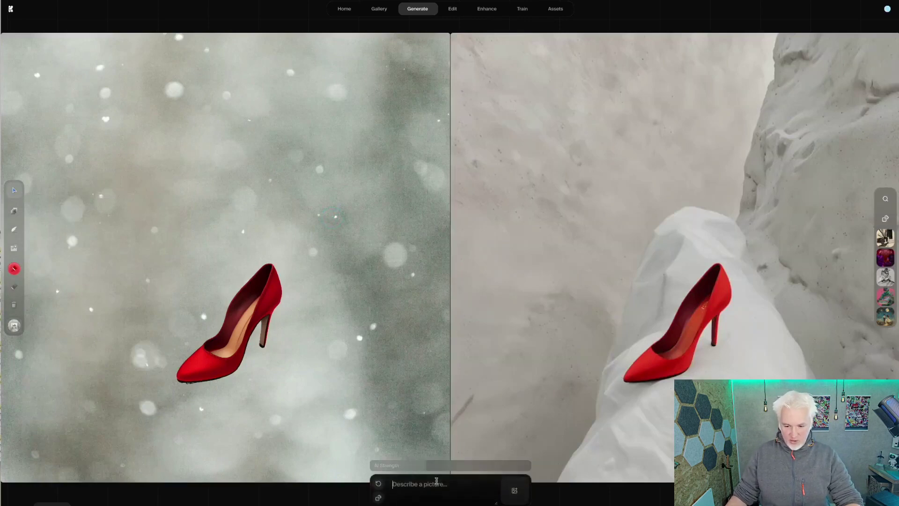
{"action": "type", "text": "high-heel"}
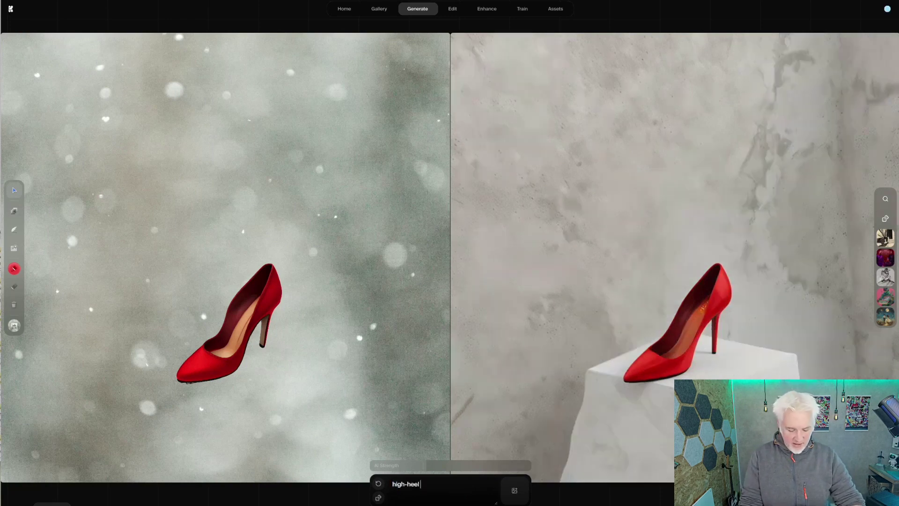
{"action": "type", "text": "o"}
{"action": "key", "text": "BackSpace"}
{"action": "type", "text": "in ph"}
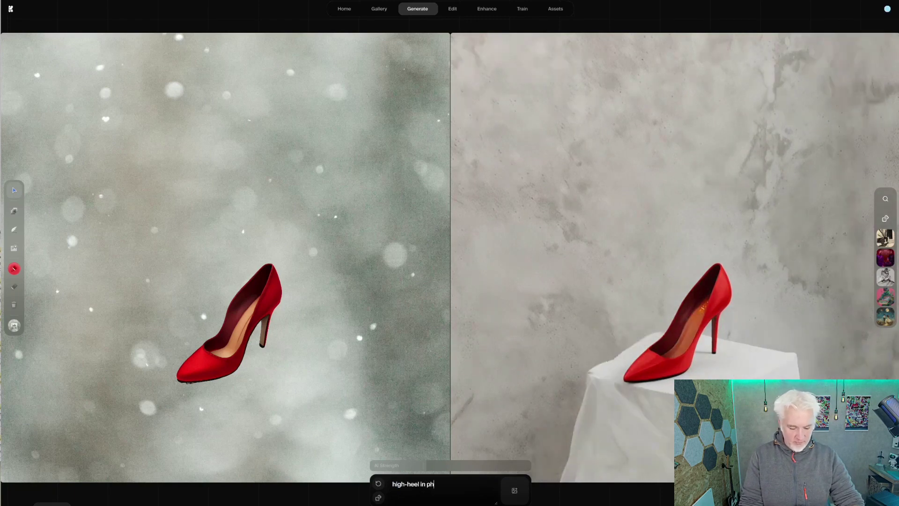
{"action": "type", "text": "oto studio"}
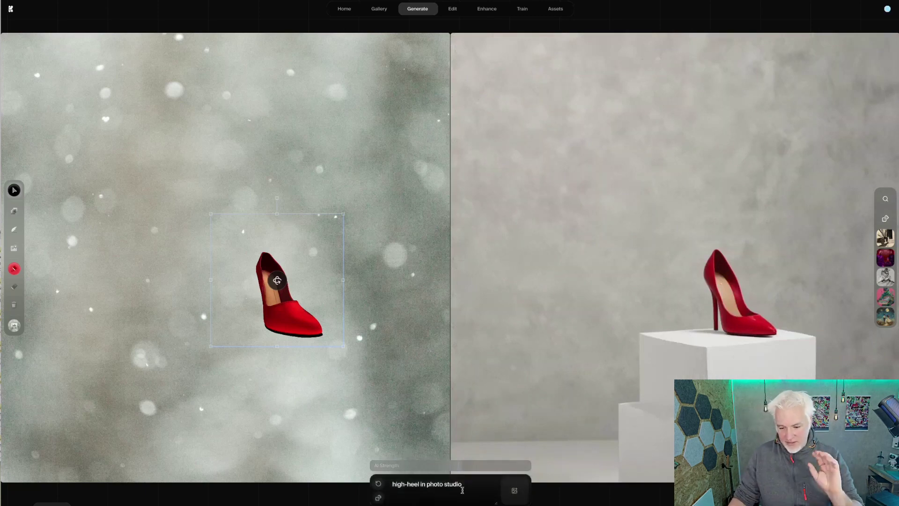
Increase the AI Strength slightly and rotate the 3D shoe to another angle
{"action": "left_click_drag", "start_coordinate": [458, 468], "coordinate": [485, 469]}
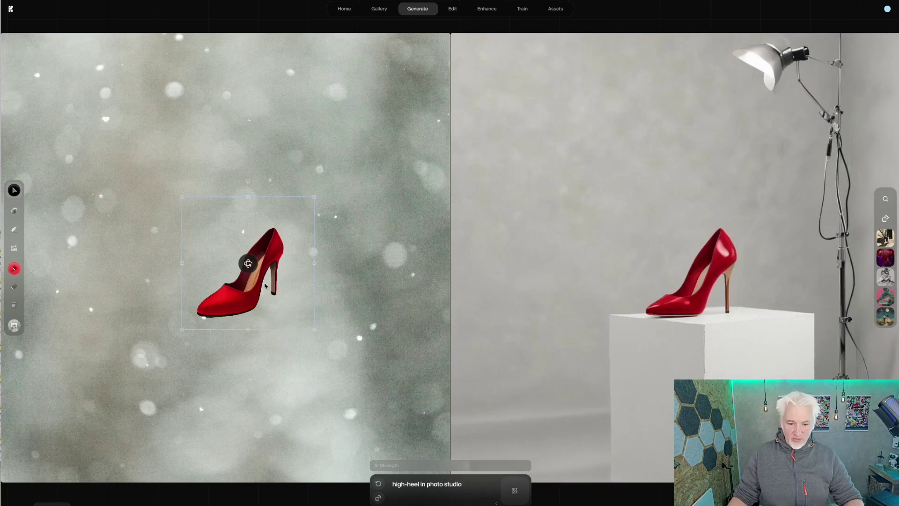
{"action": "left_click_drag", "start_coordinate": [249, 267], "coordinate": [280, 269]}
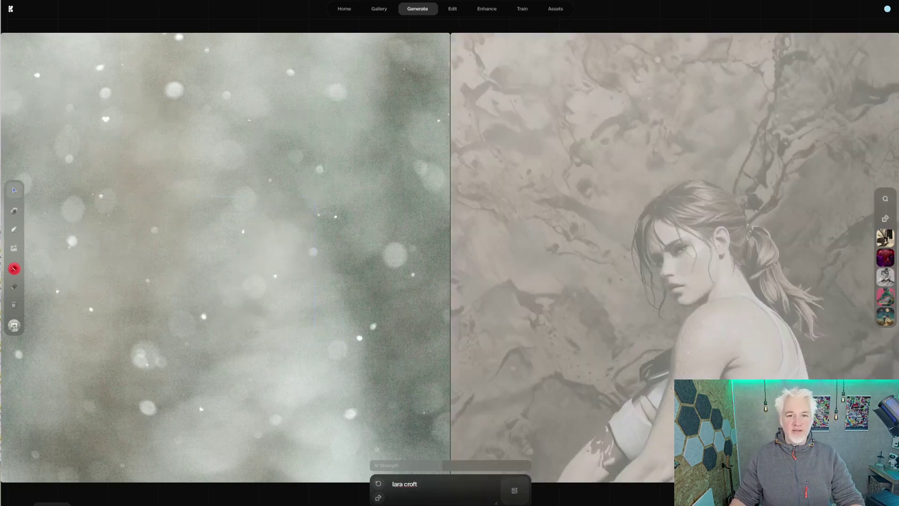
Place the low-poly Lara Croft picture on the snowy canvas, enlarge it and reposition it
{"action": "left_click_drag", "start_coordinate": [805, 208], "coordinate": [251, 217]}
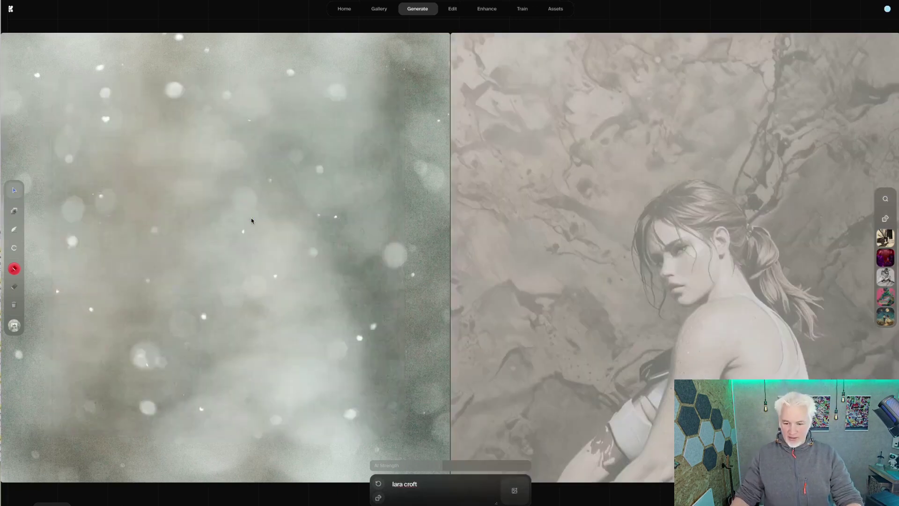
{"action": "left_click", "coordinate": [416, 487]}
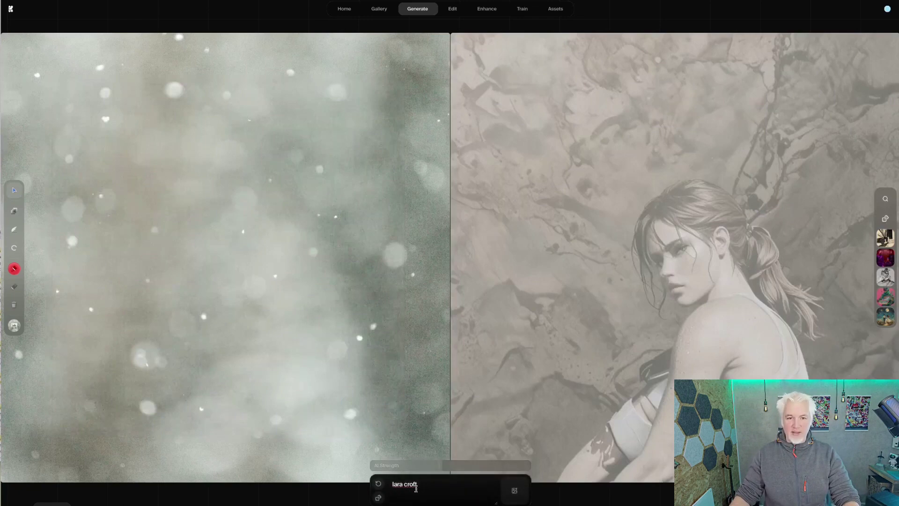
{"action": "left_click", "coordinate": [279, 243]}
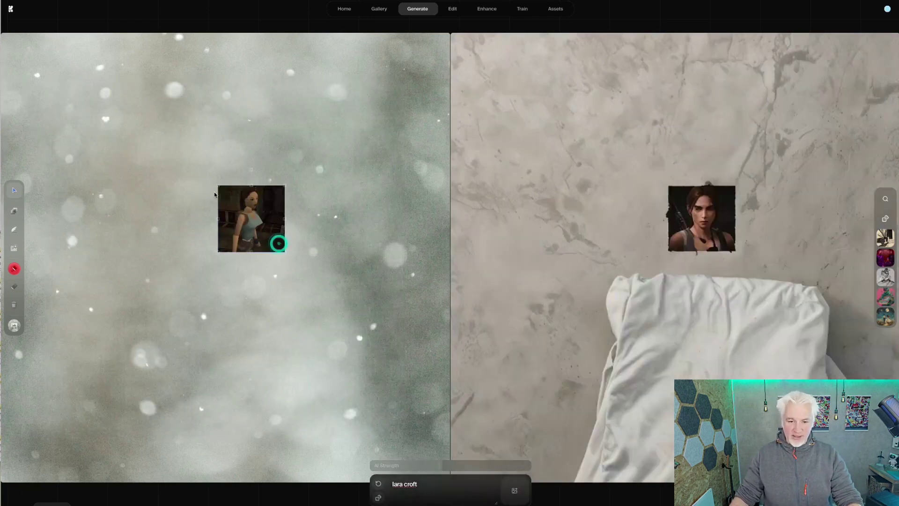
{"action": "left_click_drag", "start_coordinate": [218, 185], "coordinate": [56, 82]}
{"action": "left_click_drag", "start_coordinate": [146, 131], "coordinate": [141, 181]}
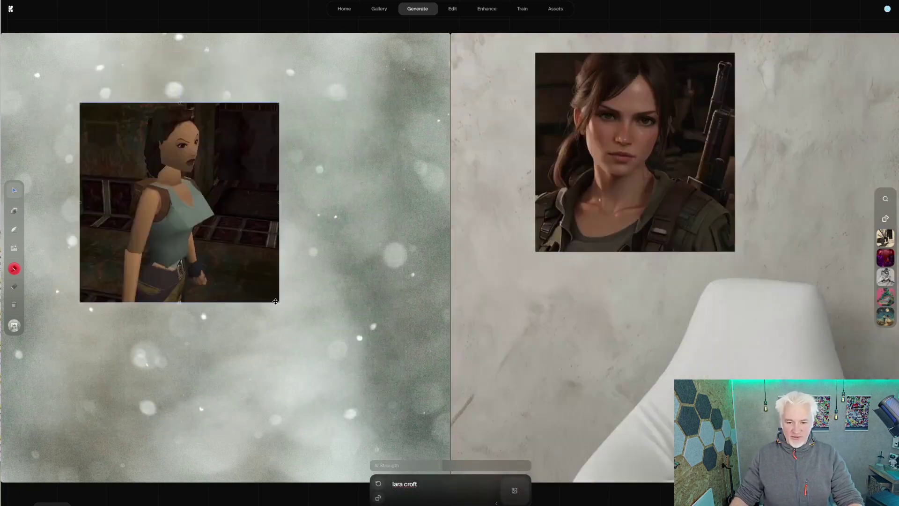
{"action": "left_click_drag", "start_coordinate": [277, 301], "coordinate": [331, 355]}
Convert the low-poly Lara Croft picture to 3D and rotate the resulting figure
{"action": "right_click", "coordinate": [166, 220]}
{"action": "left_click", "coordinate": [196, 227]}
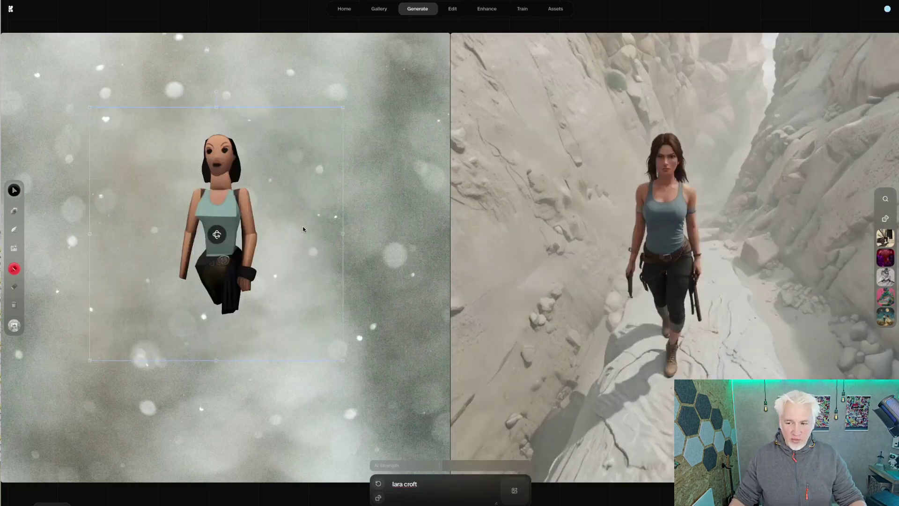
{"action": "left_click_drag", "start_coordinate": [218, 238], "coordinate": [248, 255]}
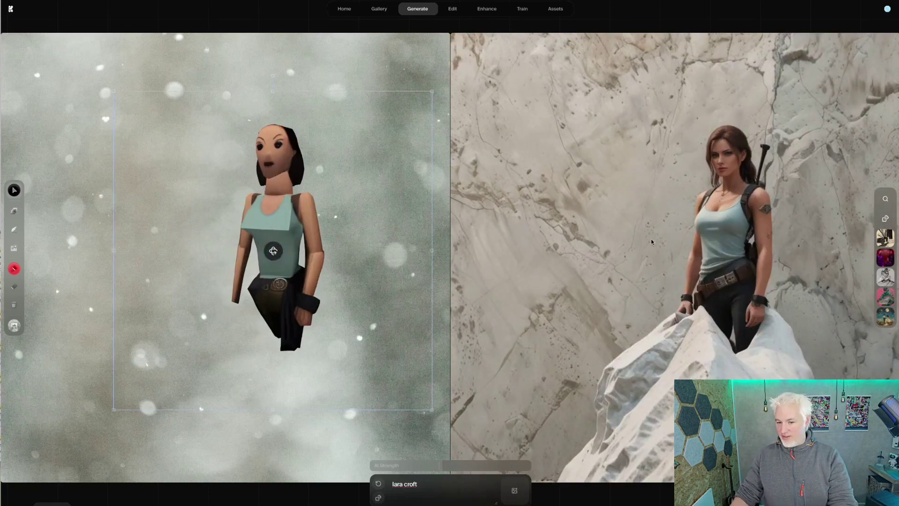
Delete the low-poly 3D figure and place the full-body picture of the standing woman on the canvas
{"action": "key", "text": "Delete"}
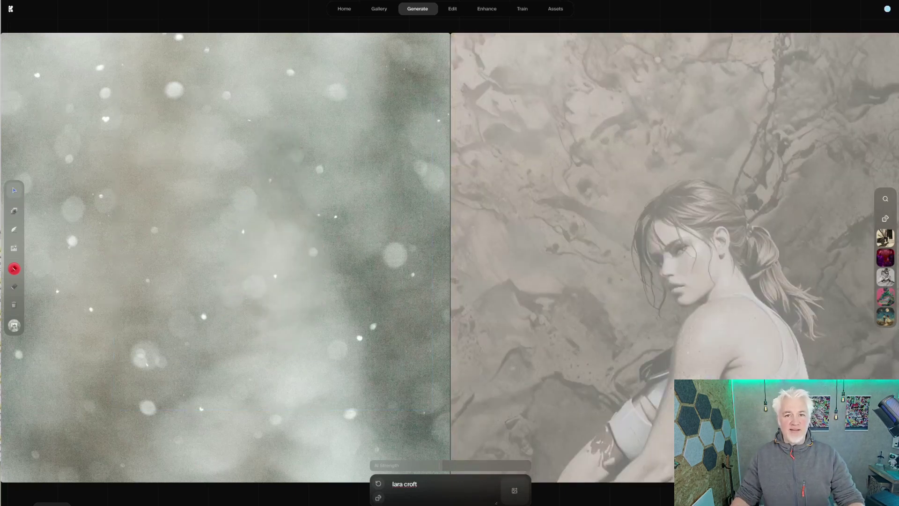
{"action": "left_click_drag", "start_coordinate": [801, 220], "coordinate": [236, 241]}
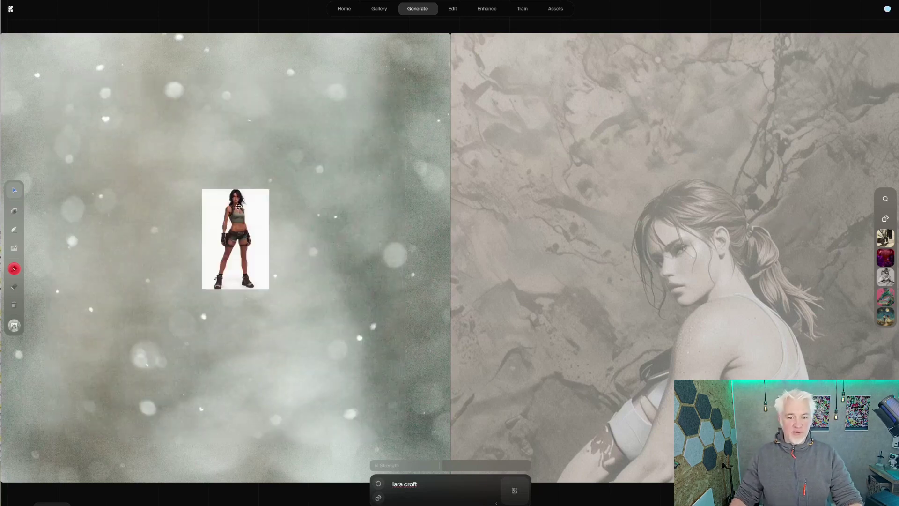
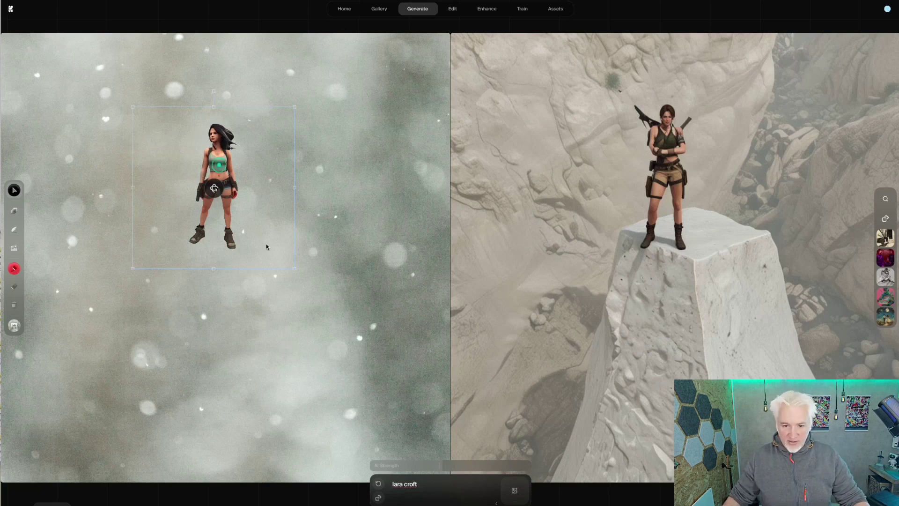
Enlarge the 3D woman, turn her and move her to the right, and extend the prompt to "lara croft on beach"
{"action": "left_click_drag", "start_coordinate": [294, 270], "coordinate": [420, 395]}
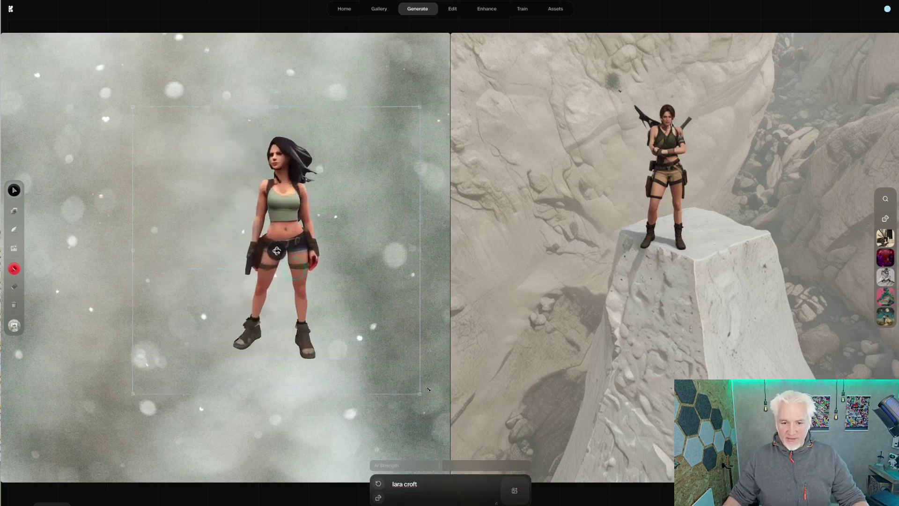
{"action": "left_click_drag", "start_coordinate": [255, 216], "coordinate": [208, 207]}
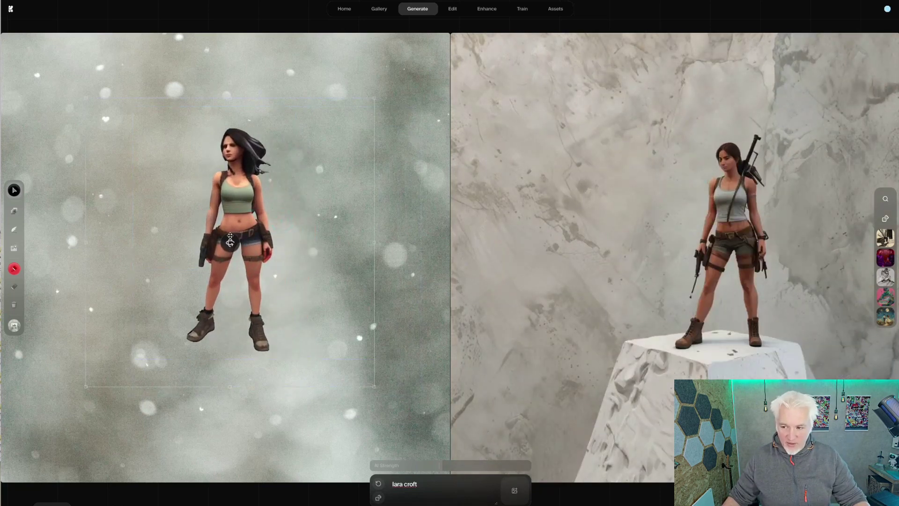
{"action": "left_click_drag", "start_coordinate": [252, 243], "coordinate": [254, 244]}
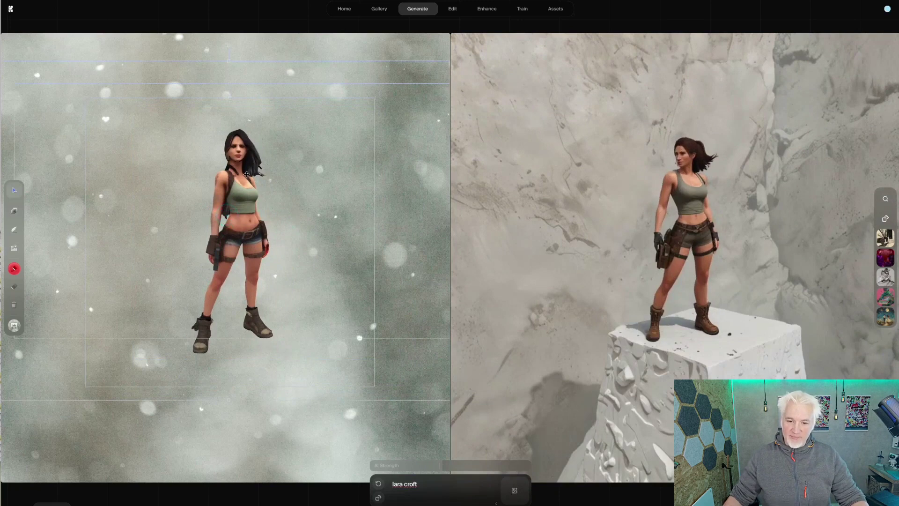
{"action": "left_click_drag", "start_coordinate": [242, 188], "coordinate": [334, 199]}
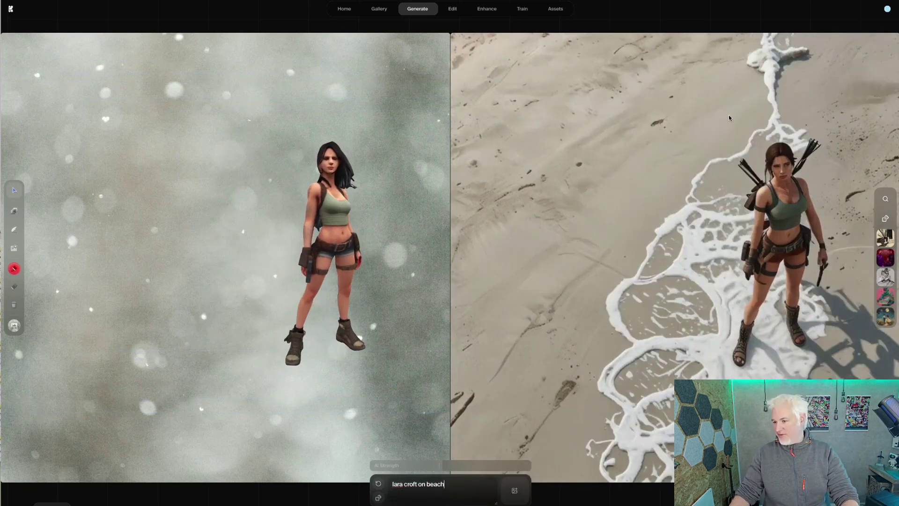
{"action": "left_click", "coordinate": [314, 224]}
{"action": "left_click_drag", "start_coordinate": [323, 252], "coordinate": [285, 256]}
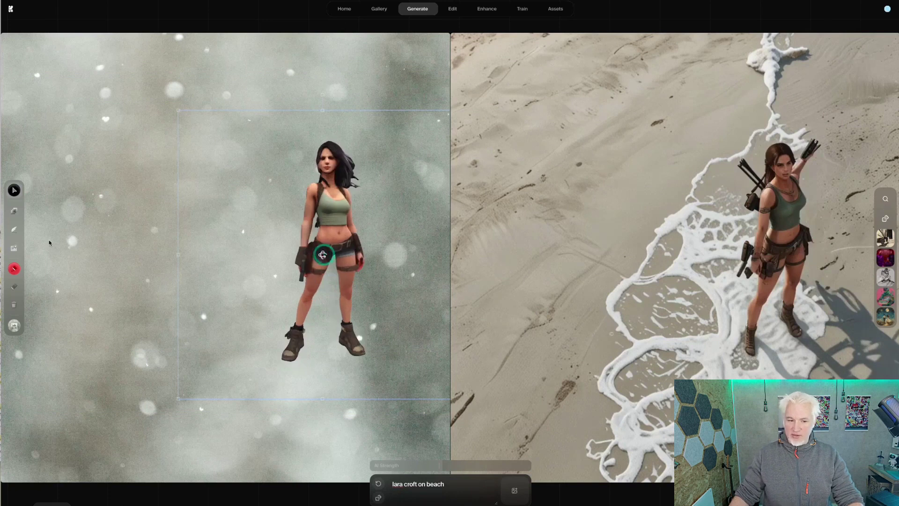
Change the canvas background to the blurred orange-and-blue sunset texture from the Abstract textures
{"action": "left_click", "coordinate": [14, 326]}
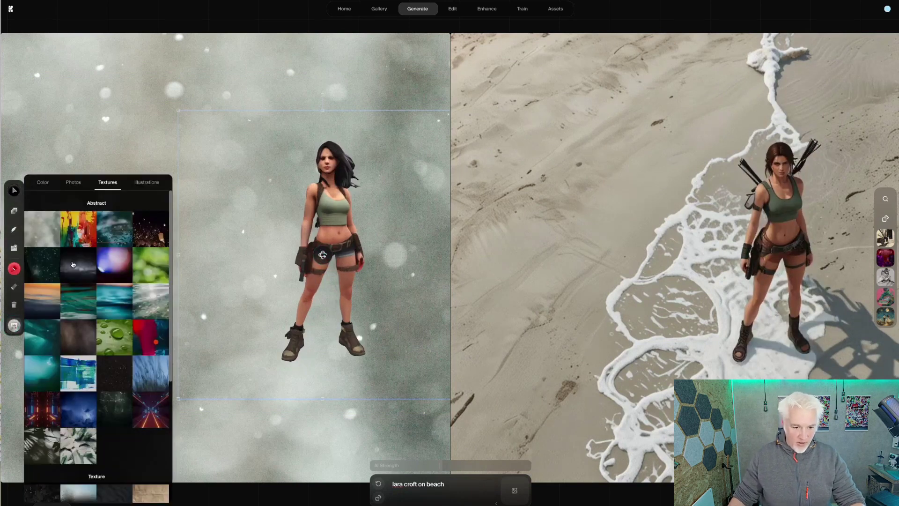
{"action": "left_click", "coordinate": [46, 299]}
{"action": "left_click", "coordinate": [540, 331]}
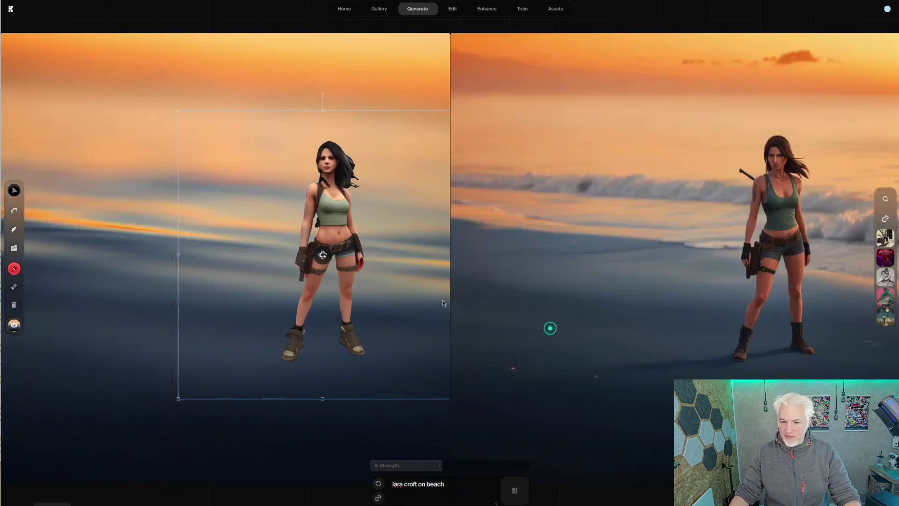
Enlarge the 3D woman a little and reposition her lower on the sunset canvas
{"action": "left_click", "coordinate": [304, 178]}
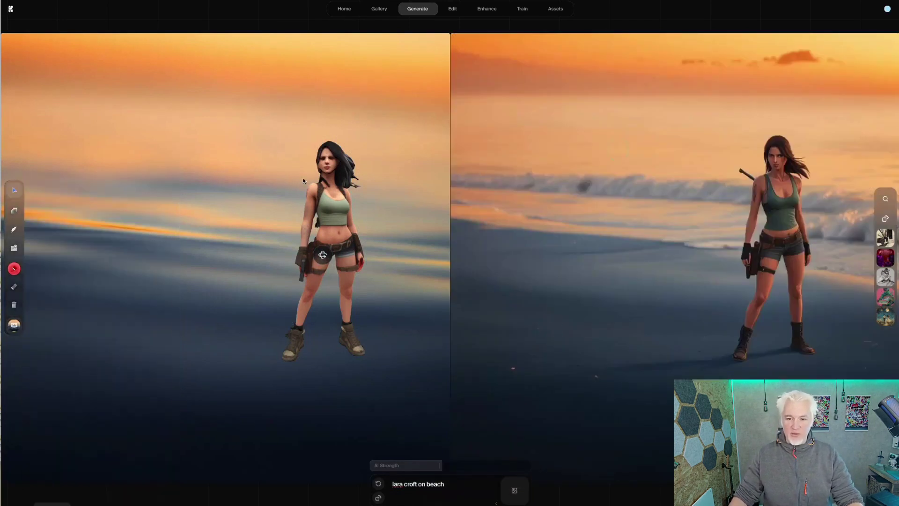
{"action": "left_click", "coordinate": [322, 181]}
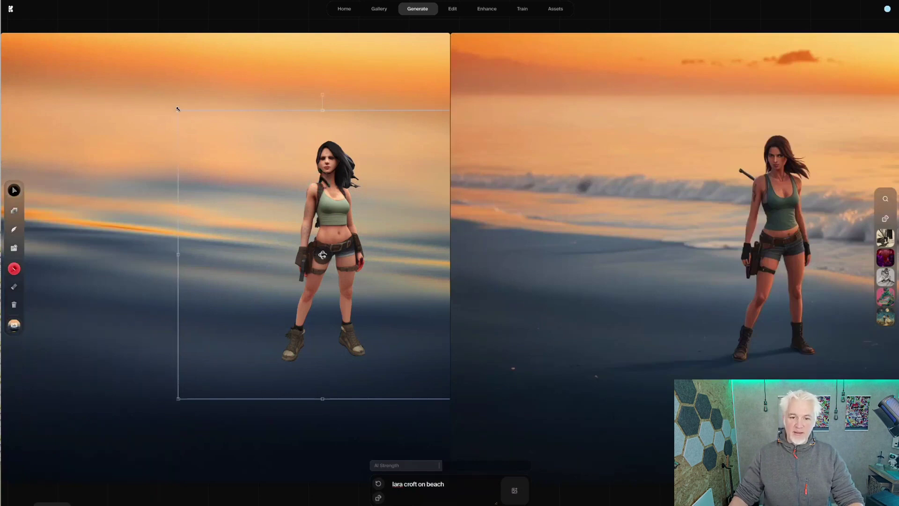
{"action": "left_click_drag", "start_coordinate": [178, 109], "coordinate": [132, 65]}
{"action": "left_click_drag", "start_coordinate": [306, 187], "coordinate": [345, 223]}
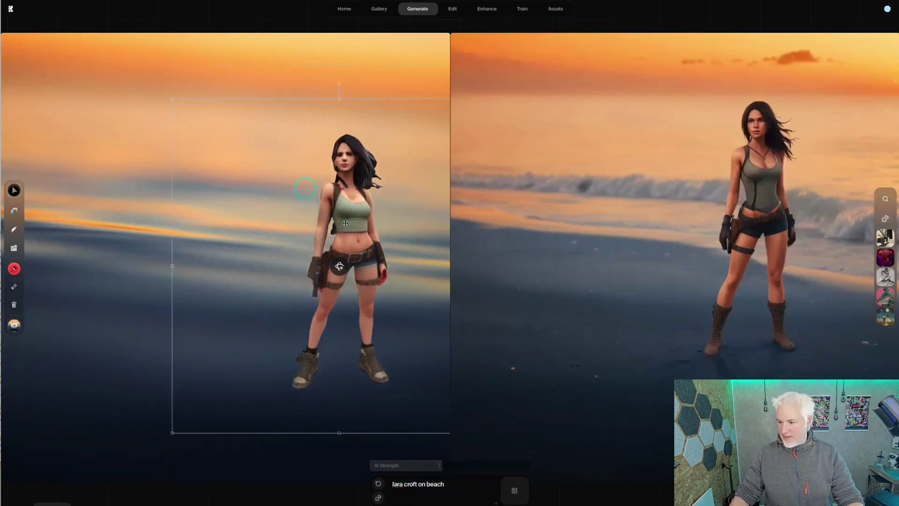
Rotate the 3D woman through side and three-quarter views, moving her across the canvas and back to its right side
{"action": "left_click_drag", "start_coordinate": [339, 266], "coordinate": [439, 271]}
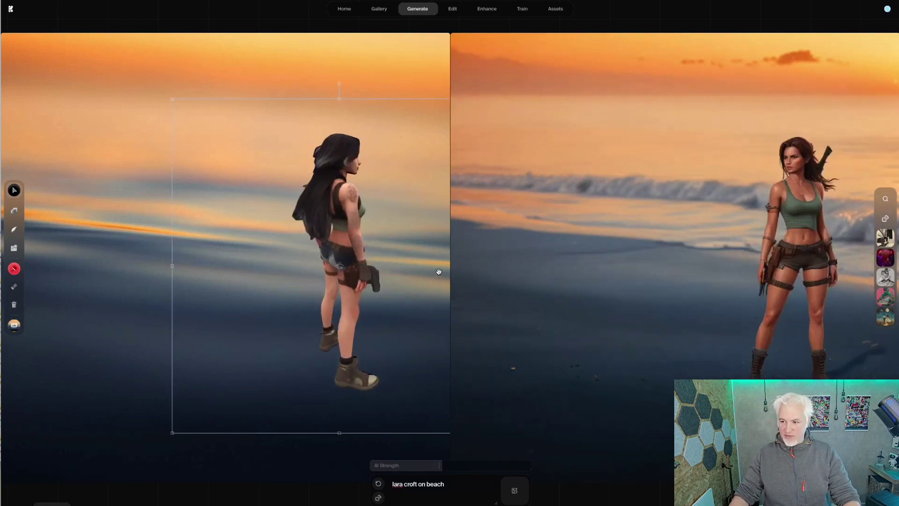
{"action": "left_click_drag", "start_coordinate": [325, 250], "coordinate": [180, 255]}
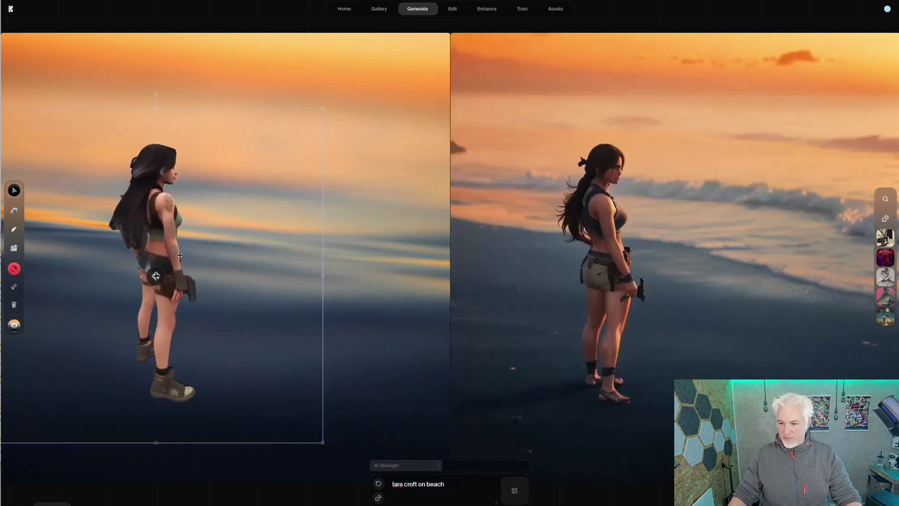
{"action": "mouse_move", "coordinate": [158, 276]}
{"action": "left_mouse_down"}
{"action": "mouse_move", "coordinate": [162, 251]}
{"action": "mouse_move", "coordinate": [166, 276]}
{"action": "left_mouse_up"}
{"action": "left_click_drag", "start_coordinate": [169, 242], "coordinate": [363, 249]}
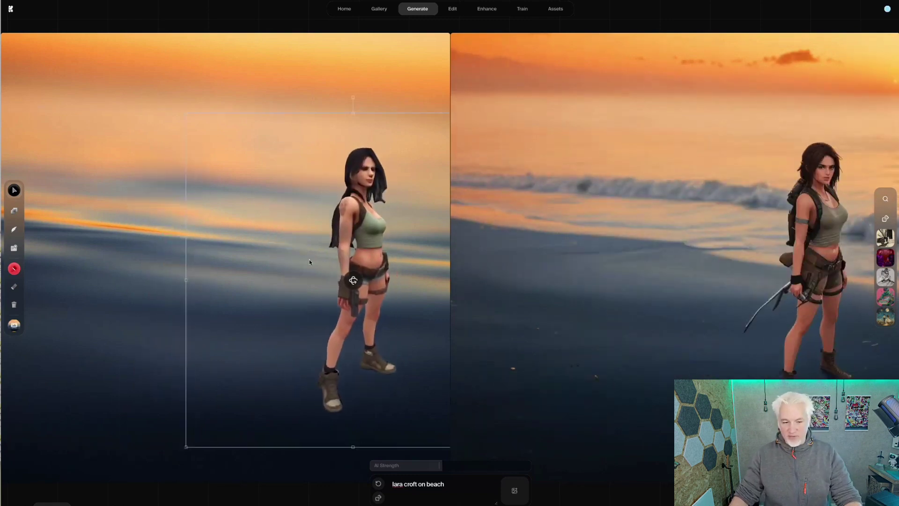
Draw a circle in the upper-left sky of the canvas and colour it orange
{"action": "left_click", "coordinate": [120, 253]}
{"action": "left_click", "coordinate": [14, 211]}
{"action": "mouse_move", "coordinate": [76, 85]}
{"action": "left_mouse_down"}
{"action": "mouse_move", "coordinate": [173, 205]}
{"action": "mouse_move", "coordinate": [209, 196]}
{"action": "mouse_move", "coordinate": [186, 195]}
{"action": "left_mouse_up"}
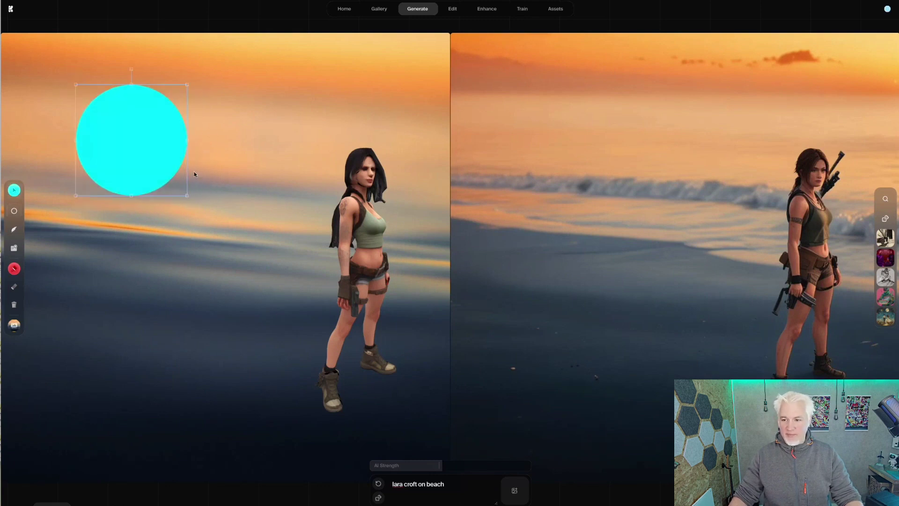
{"action": "left_click_drag", "start_coordinate": [107, 147], "coordinate": [117, 117]}
{"action": "left_click", "coordinate": [13, 190]}
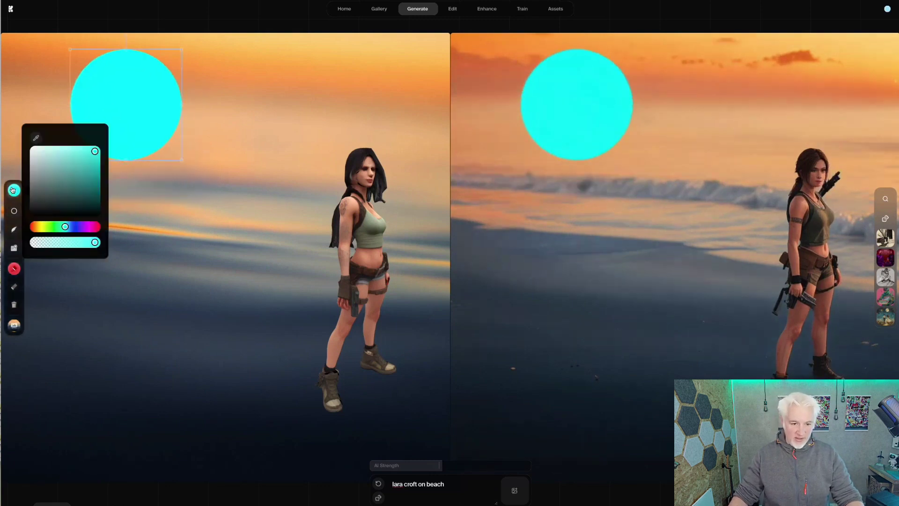
{"action": "left_click", "coordinate": [37, 227]}
{"action": "left_click", "coordinate": [146, 98]}
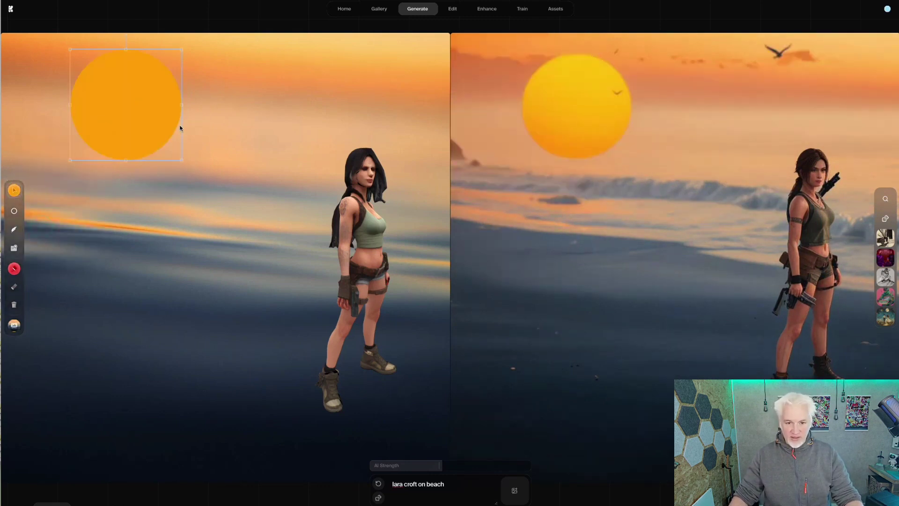
Shrink and reposition the orange sun, set the prompt to "lara croft on beach on sunset", and move the woman beneath the sun
{"action": "left_click_drag", "start_coordinate": [180, 159], "coordinate": [164, 142]}
{"action": "left_click_drag", "start_coordinate": [128, 110], "coordinate": [119, 132]}
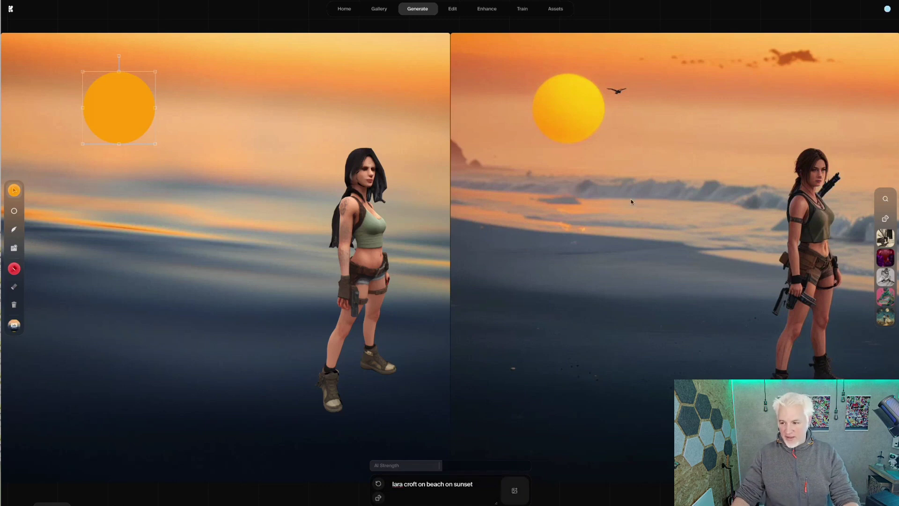
{"action": "left_click_drag", "start_coordinate": [380, 240], "coordinate": [207, 273]}
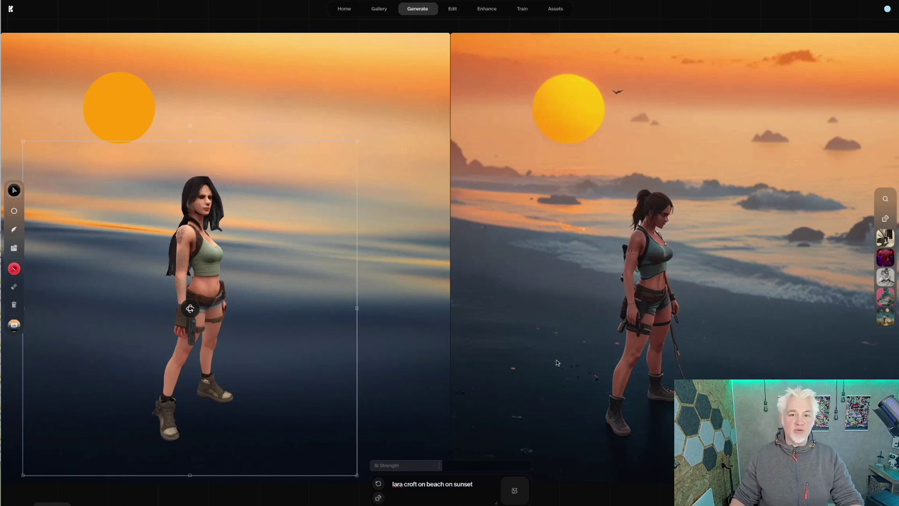
Replace "sunset" with "fullmoon" in the prompt and recolour the sky circle blue
{"action": "double_click", "coordinate": [462, 484]}
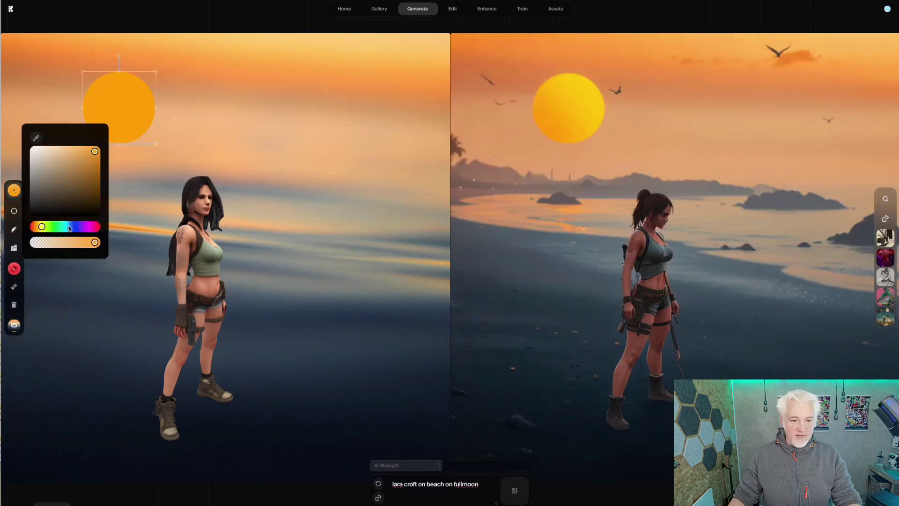
{"action": "left_click", "coordinate": [80, 236]}
{"action": "left_click", "coordinate": [306, 139]}
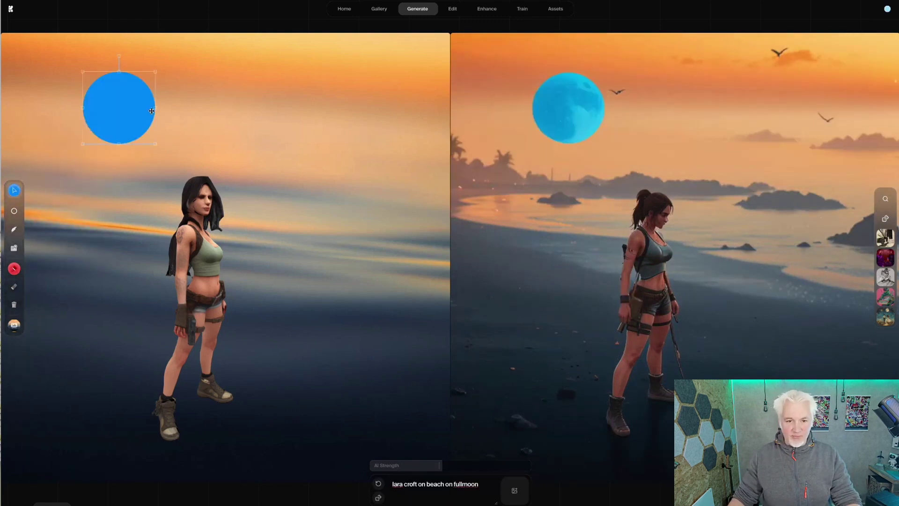
{"action": "left_click", "coordinate": [154, 70]}
{"action": "left_click", "coordinate": [140, 95]}
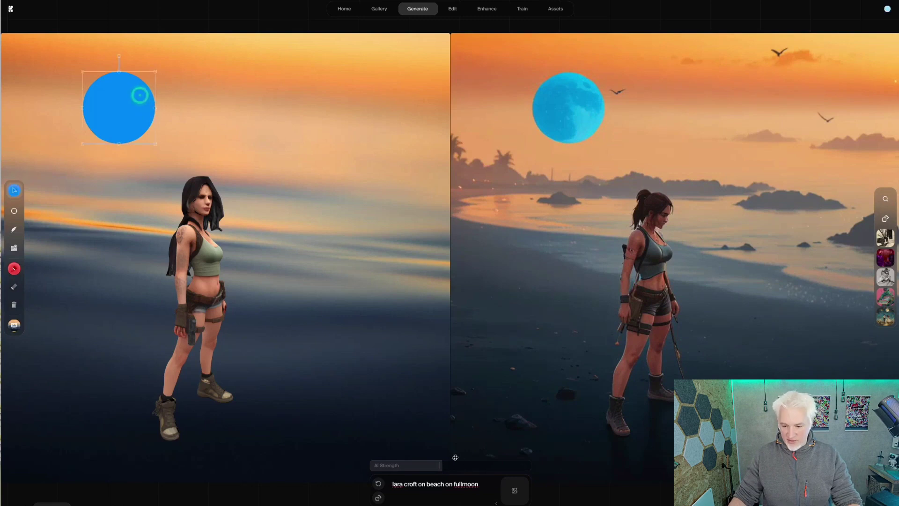
Raise the AI Strength, then enlarge the blue moon and move it to the right part of the sky
{"action": "left_click", "coordinate": [467, 465]}
{"action": "left_click_drag", "start_coordinate": [468, 465], "coordinate": [482, 467]}
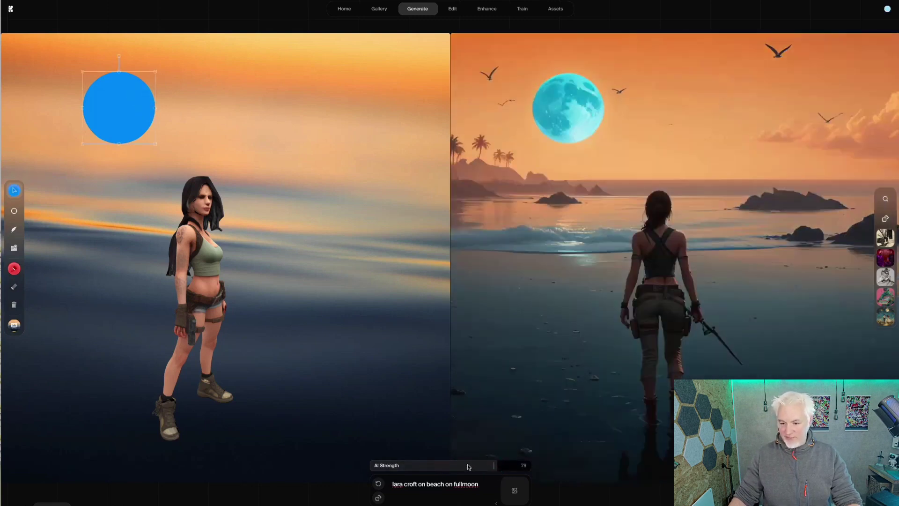
{"action": "left_click_drag", "start_coordinate": [155, 71], "coordinate": [174, 50]}
{"action": "left_click_drag", "start_coordinate": [140, 101], "coordinate": [328, 127]}
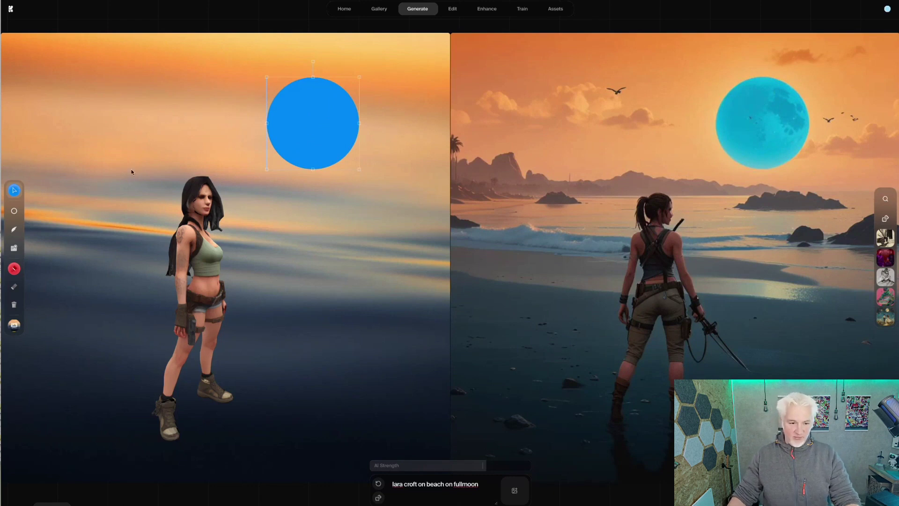
Use a dark purple light texture as background, enlarge the moon behind the woman, and set the prompt to "lara croft on beach in front of fullmoon"
{"action": "left_click", "coordinate": [14, 324]}
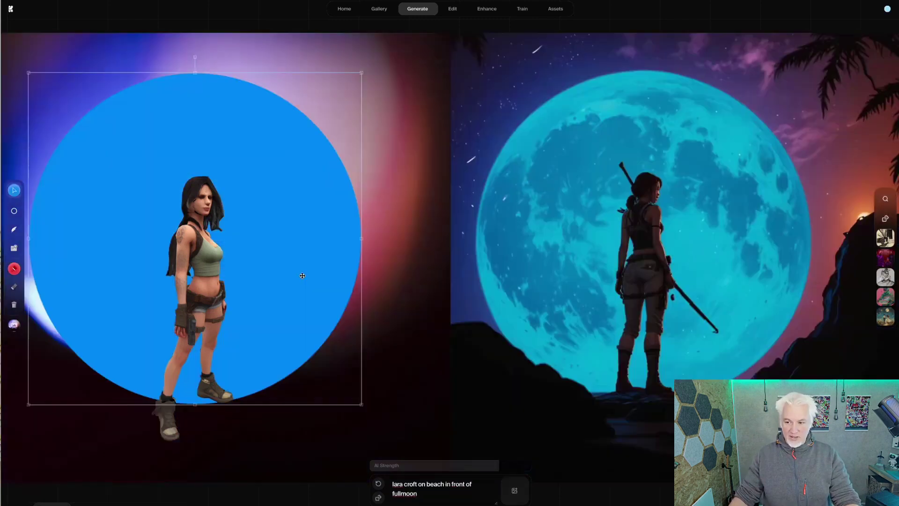
{"action": "left_click_drag", "start_coordinate": [302, 275], "coordinate": [351, 239]}
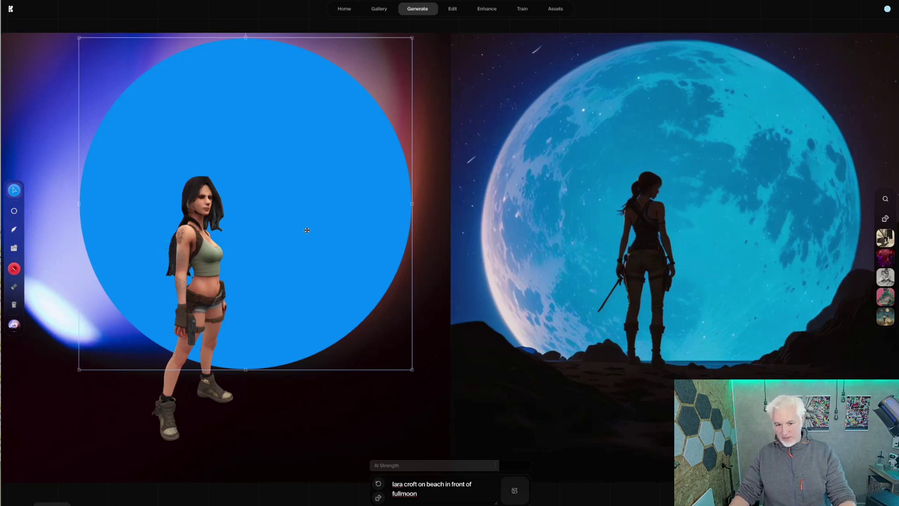
Rotate the 3D woman in front of the moon and move her toward its right side
{"action": "left_click", "coordinate": [201, 184]}
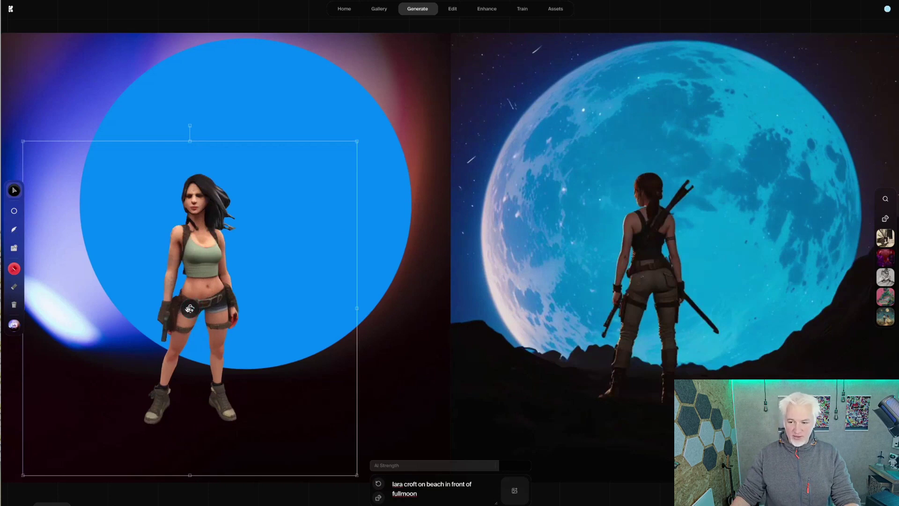
{"action": "left_click_drag", "start_coordinate": [189, 308], "coordinate": [87, 299]}
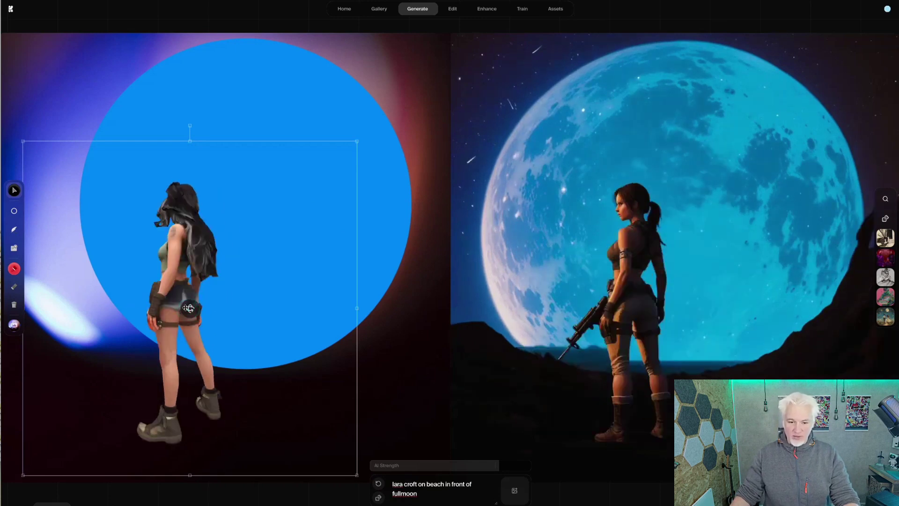
{"action": "left_click_drag", "start_coordinate": [186, 308], "coordinate": [255, 302]}
{"action": "left_click_drag", "start_coordinate": [204, 287], "coordinate": [307, 292]}
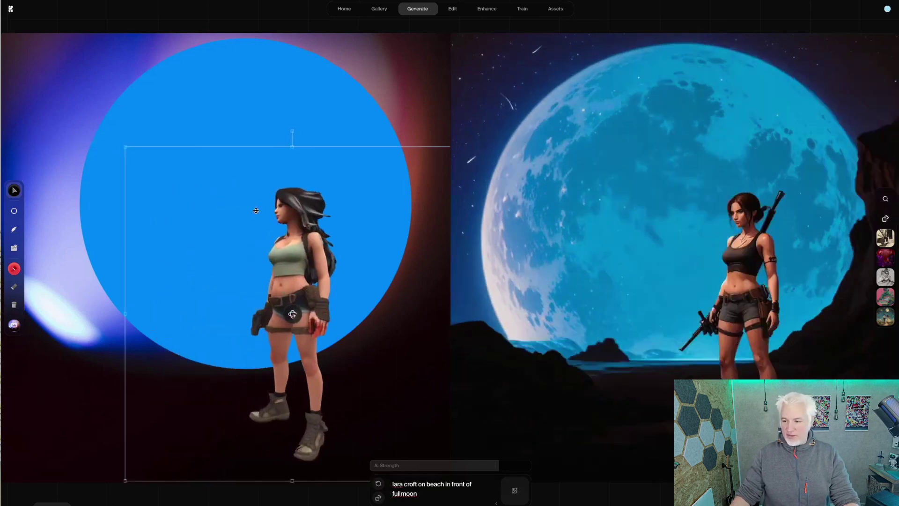
Apply a random style to the moon scene, then switch to the last of the suggested styles
{"action": "left_click", "coordinate": [885, 219]}
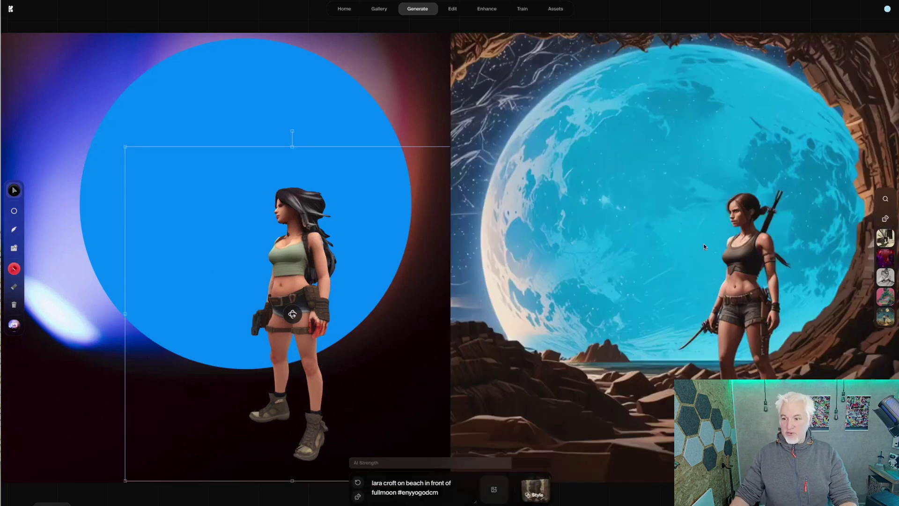
{"action": "left_click", "coordinate": [887, 321]}
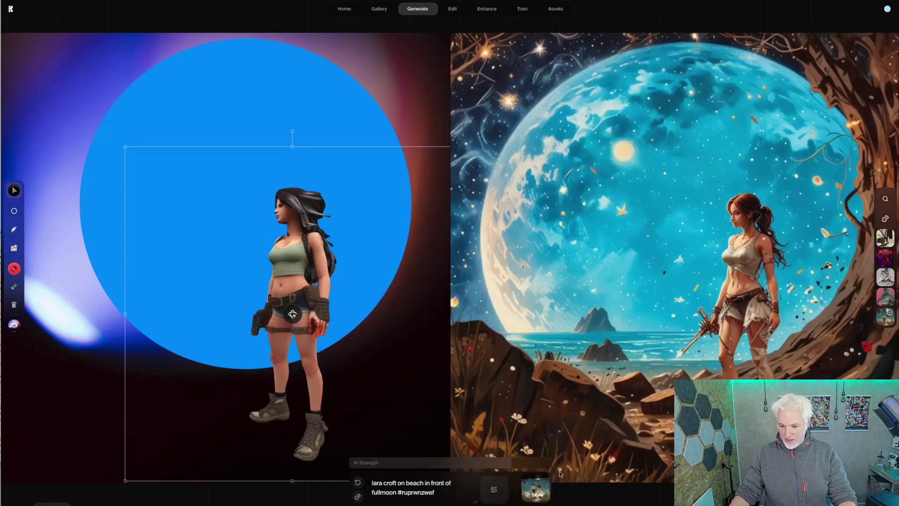
Apply the style showing a couple in a flower meadow under a starry moonlit sky from the style gallery and adjust its strength
{"action": "left_click", "coordinate": [886, 198]}
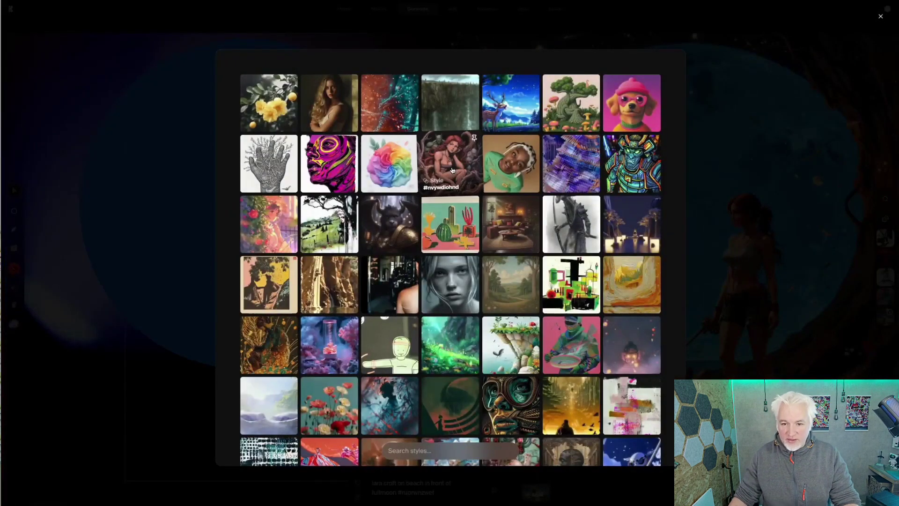
{"action": "scroll", "coordinate": [580, 227], "scroll_direction": "down", "scroll_amount": 4}
{"action": "scroll", "coordinate": [580, 227], "scroll_direction": "down", "scroll_amount": 3}
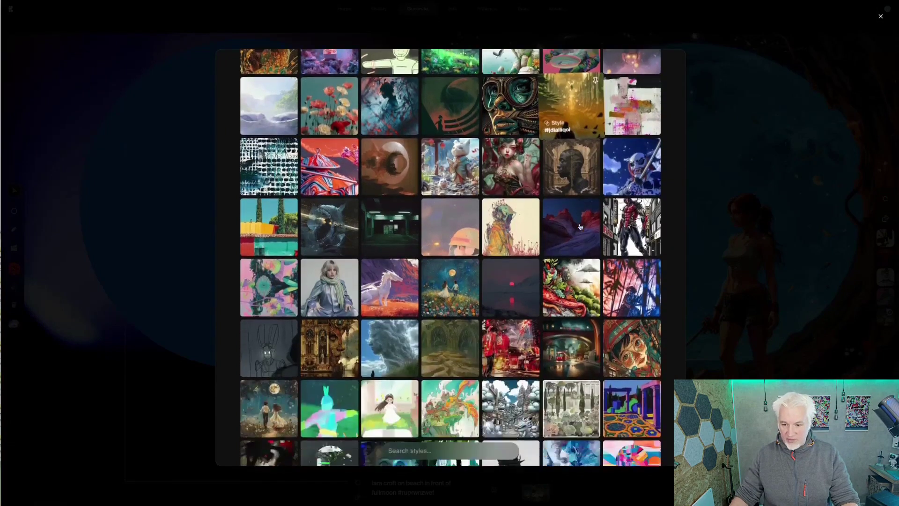
{"action": "left_click", "coordinate": [452, 268]}
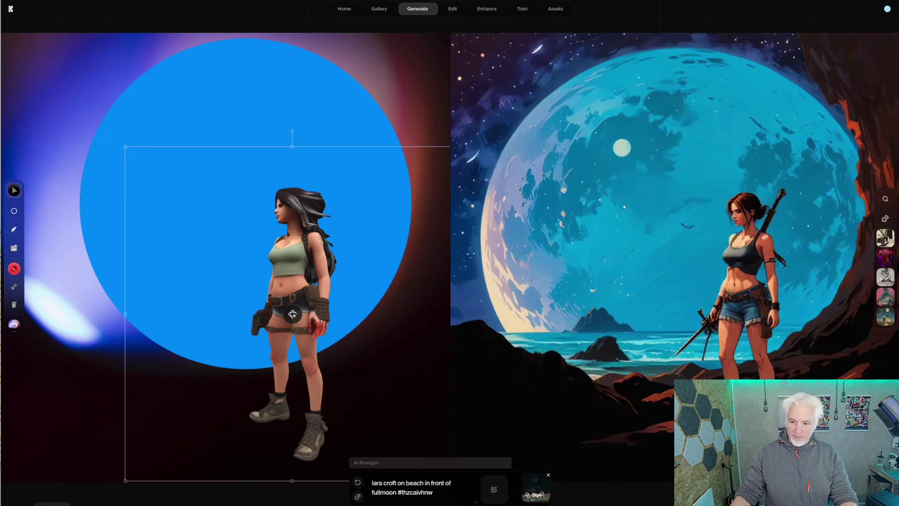
{"action": "left_click_drag", "start_coordinate": [542, 493], "coordinate": [542, 477]}
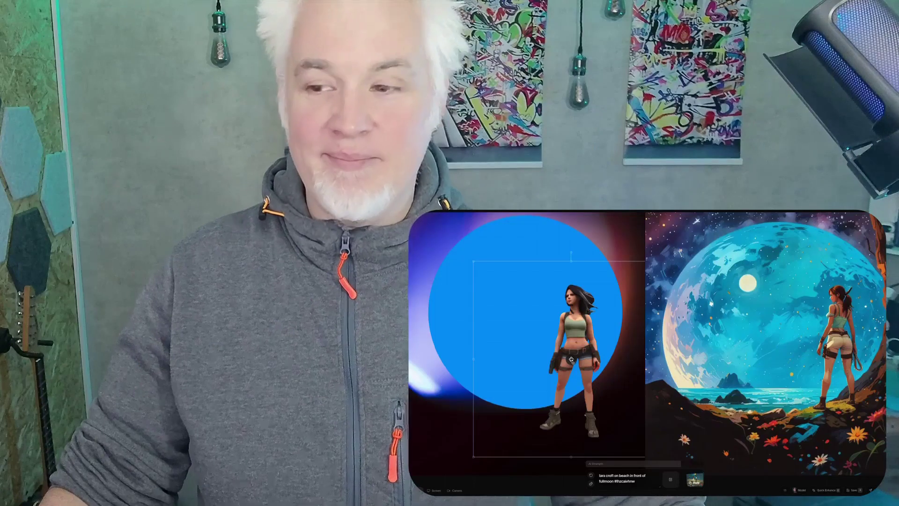
Shrink and reposition the blue moon, turn the 3D woman sideways and place her at the moon's right edge
{"action": "left_click_drag", "start_coordinate": [562, 361], "coordinate": [497, 358]}
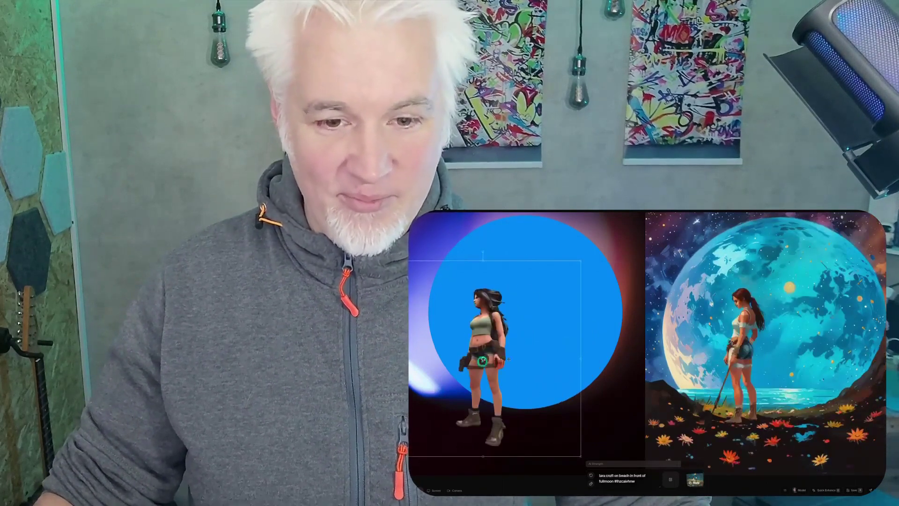
{"action": "left_click", "coordinate": [551, 291]}
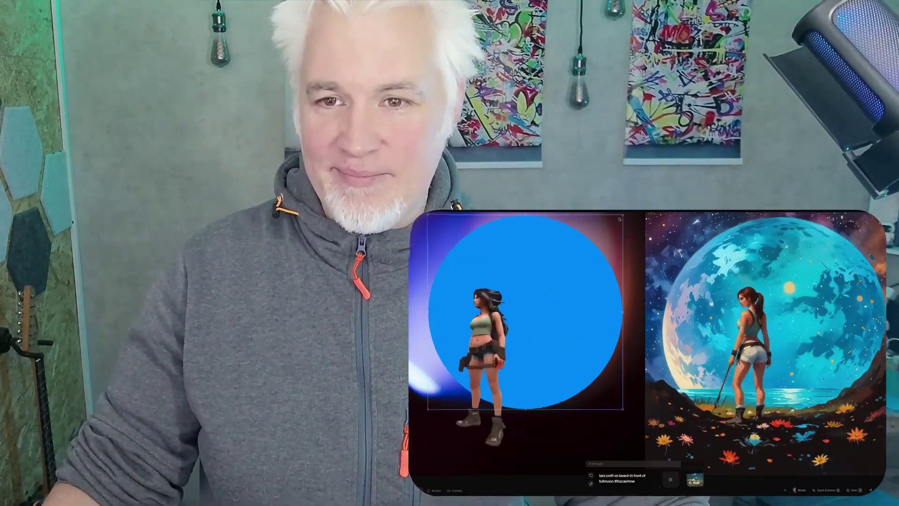
{"action": "left_click_drag", "start_coordinate": [622, 216], "coordinate": [582, 255]}
{"action": "left_click_drag", "start_coordinate": [536, 304], "coordinate": [551, 280]}
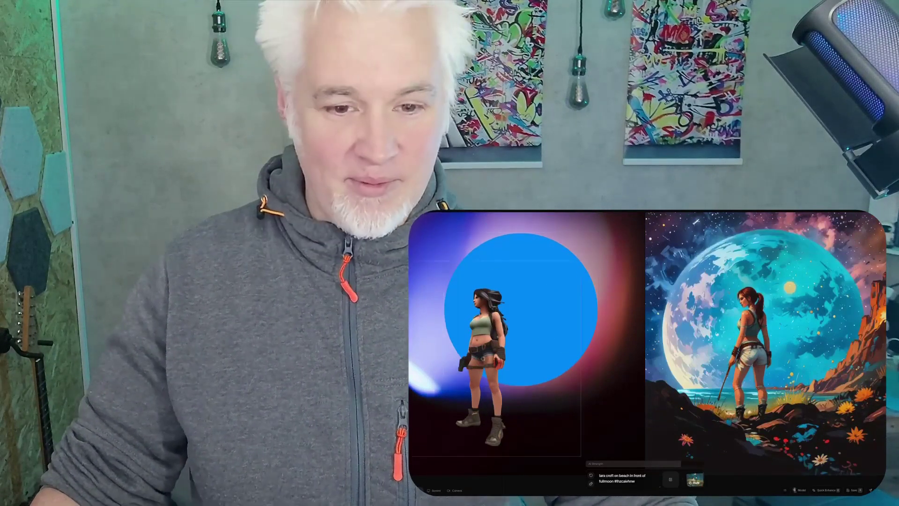
{"action": "left_click_drag", "start_coordinate": [487, 338], "coordinate": [560, 338]}
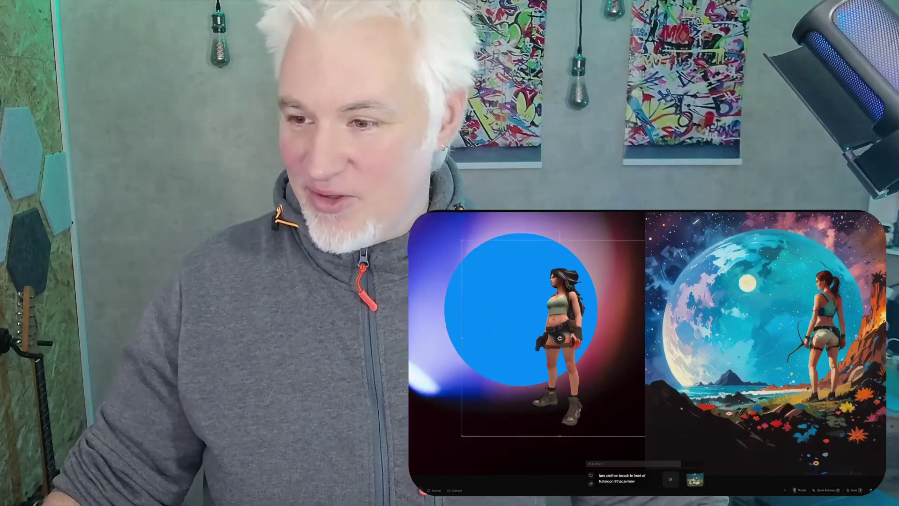